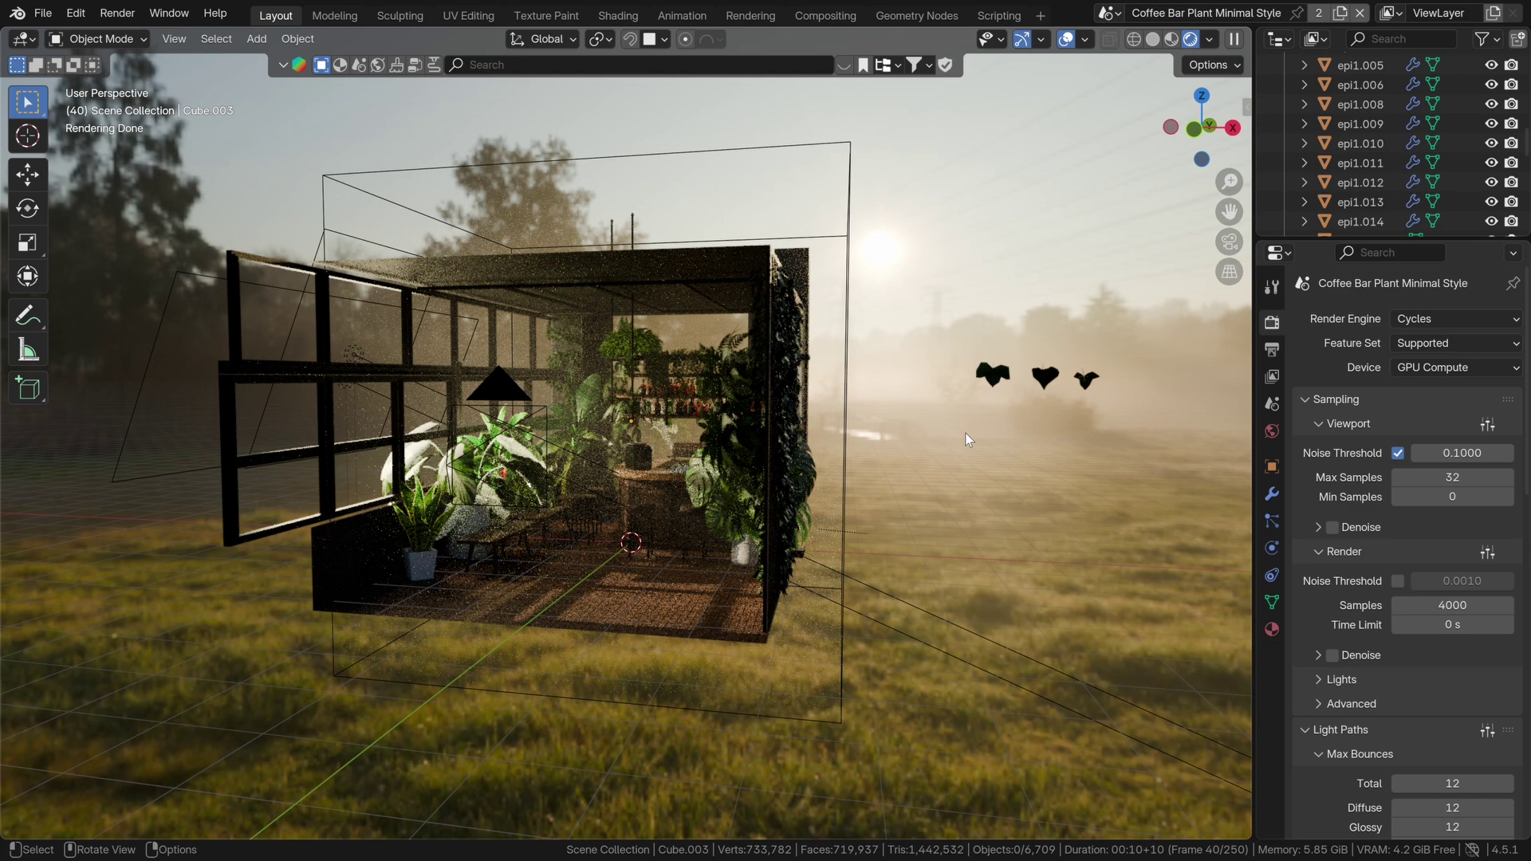
Step: Orbit and zoom the viewport to inspect the greenhouse
middle_click_drag(746, 405, 865, 404)
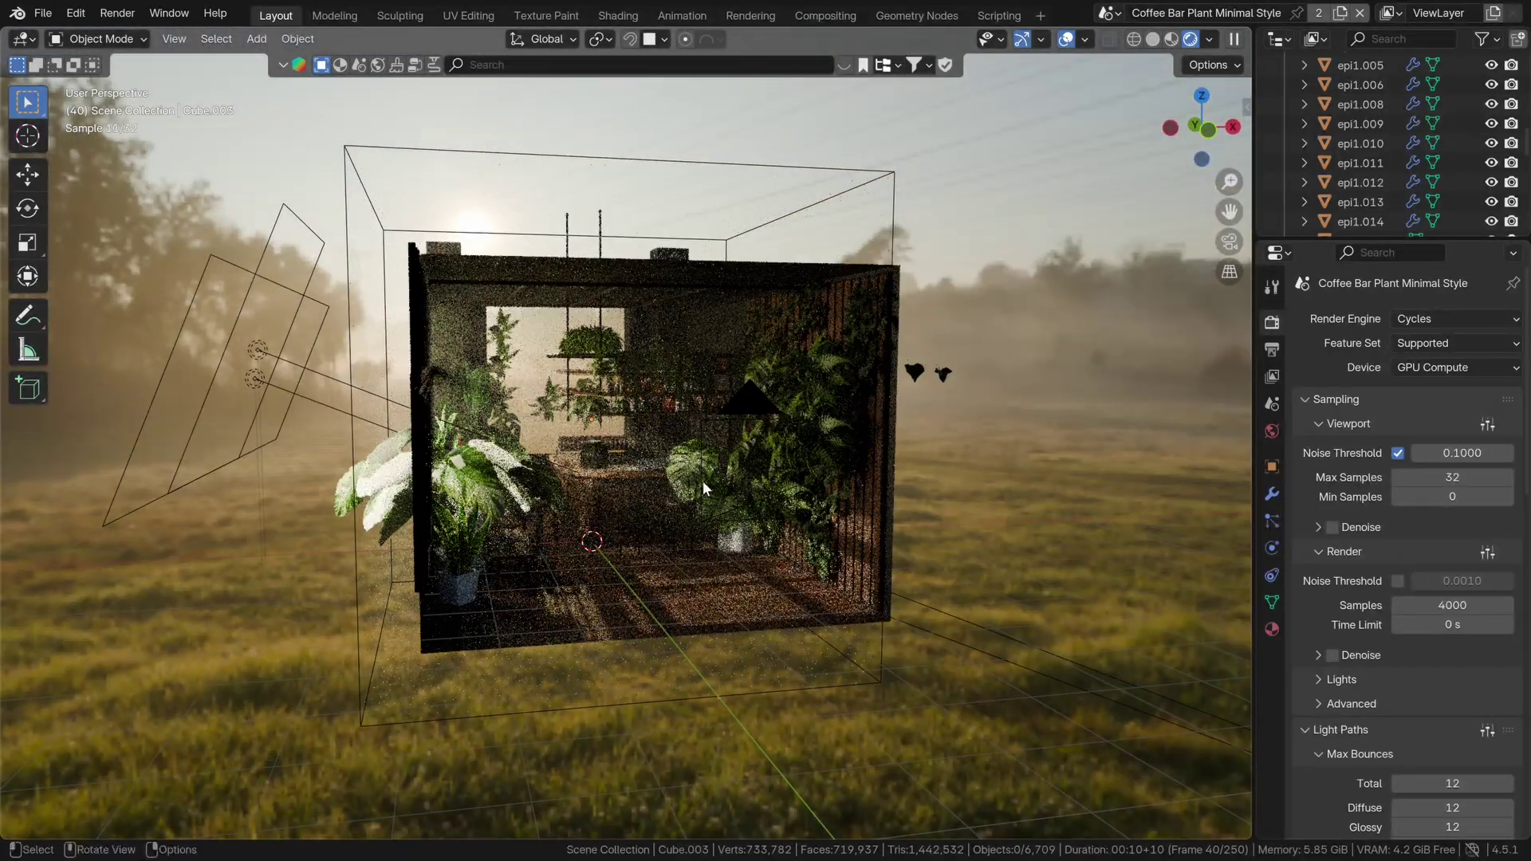
scroll(448, 471, "up", 2)
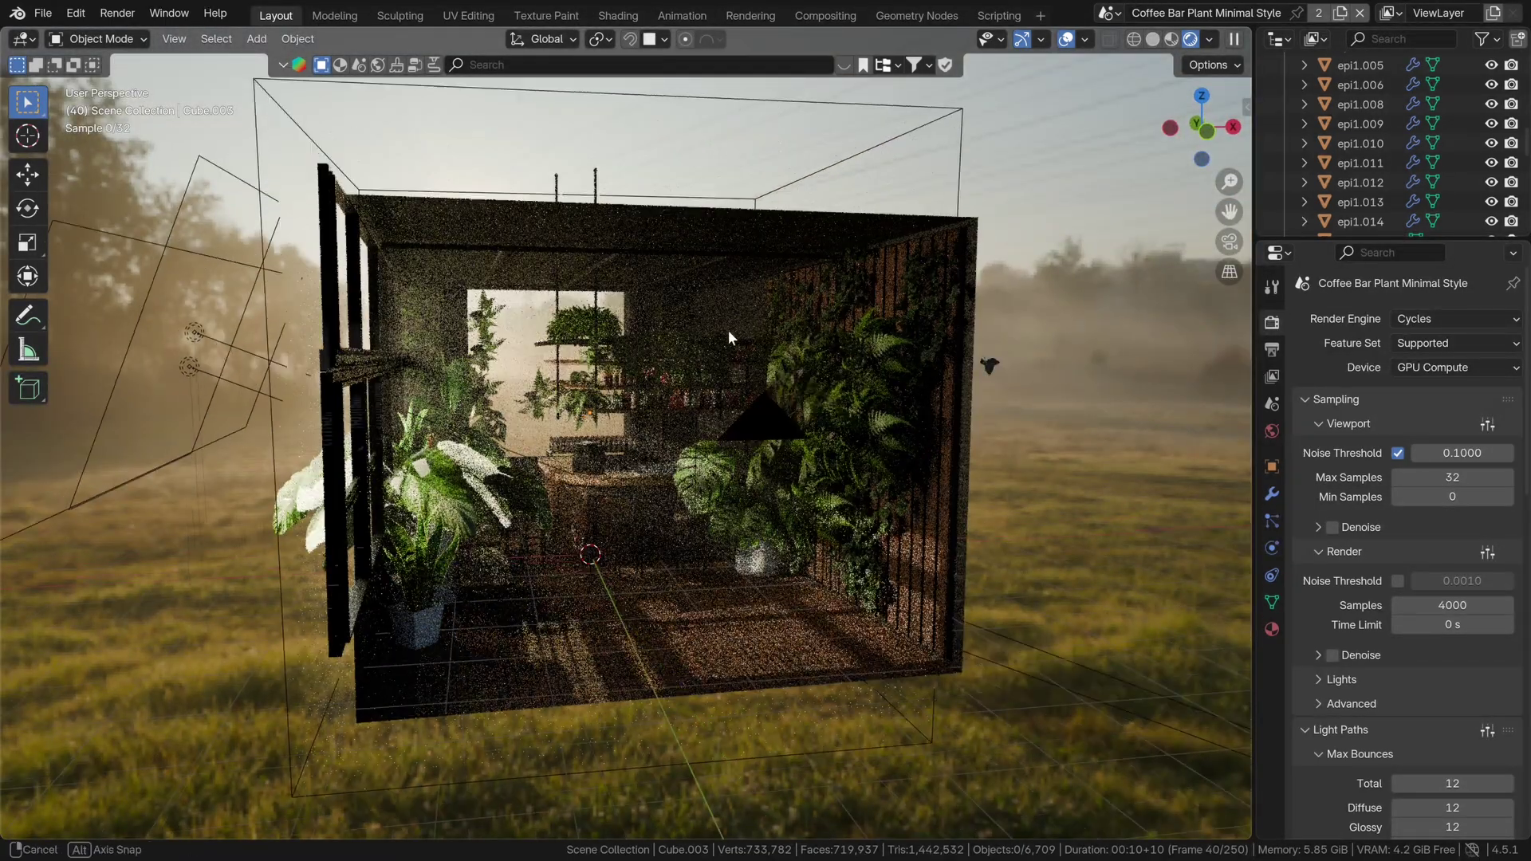
scroll(728, 330, "down", 5)
left_click(787, 260)
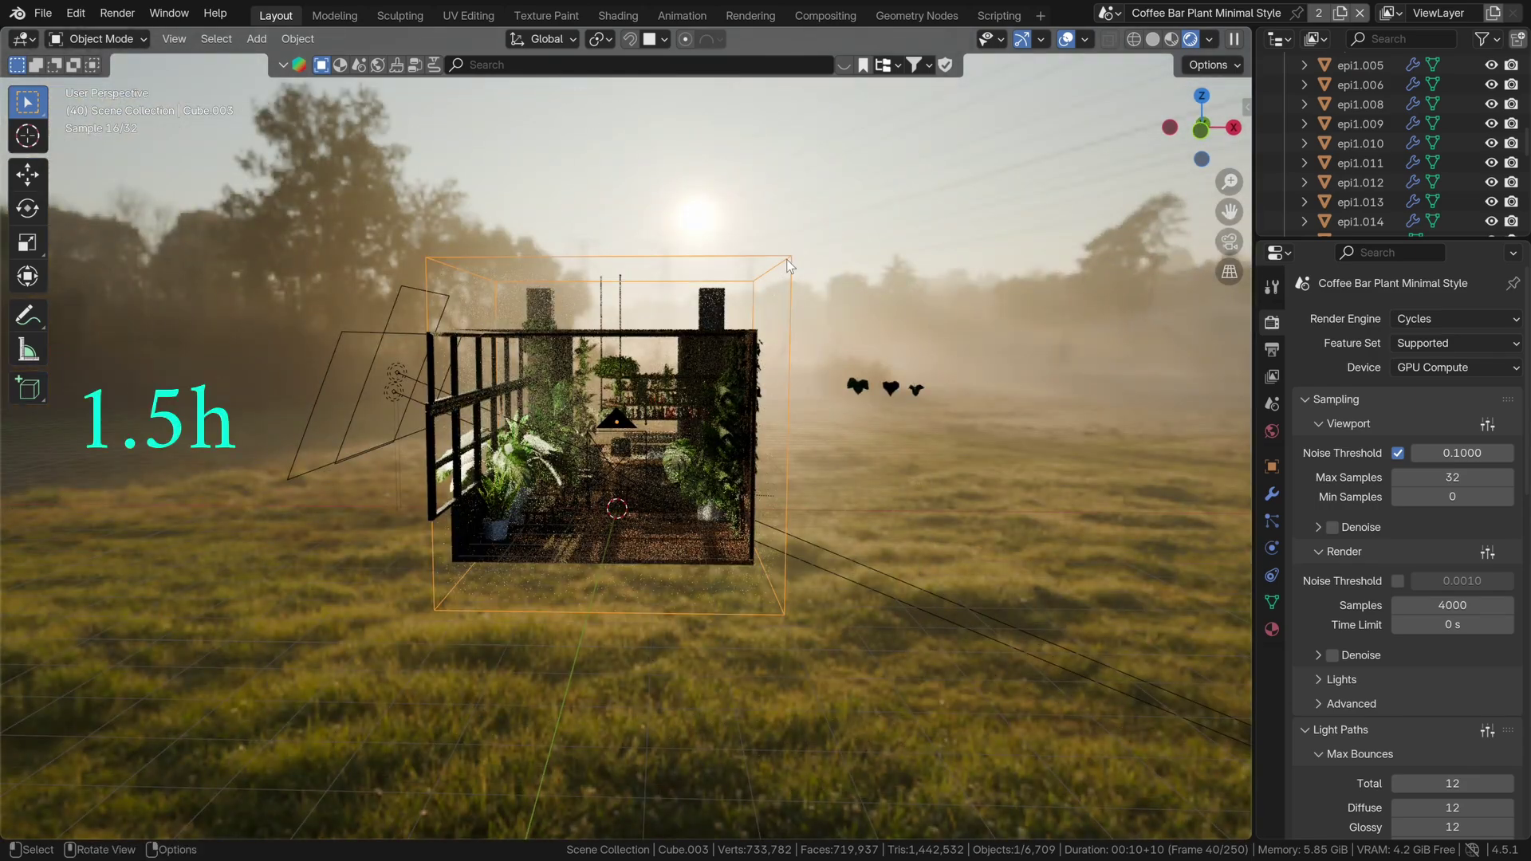
middle_click_drag(787, 260, 735, 352)
left_click(907, 366)
scroll(737, 396, "up", 4)
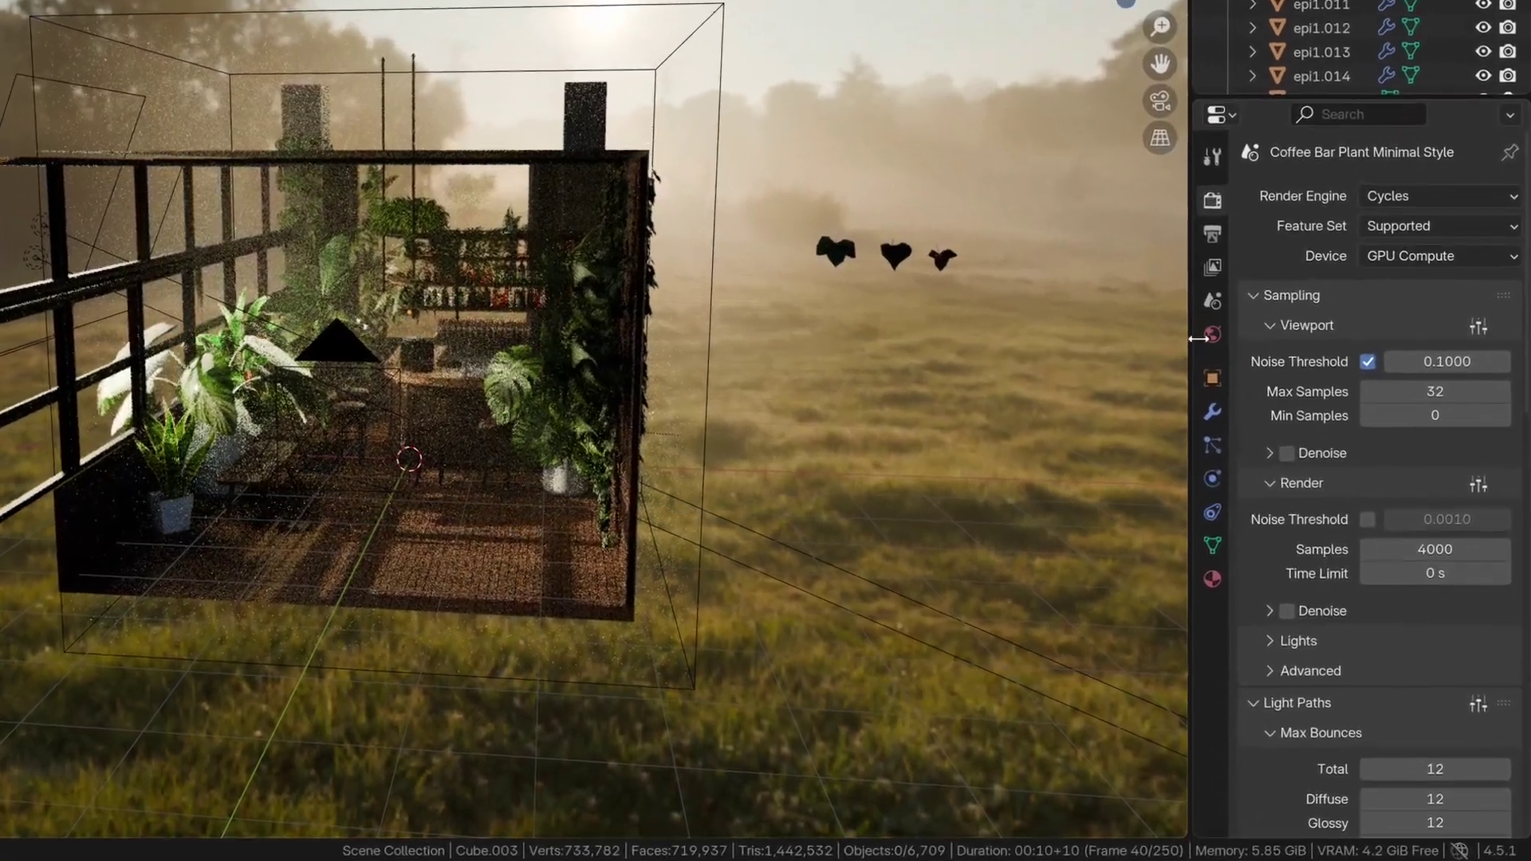
Step: Widen the Properties area and keep GPU Compute as the render device
left_click_drag(1254, 430, 1175, 437)
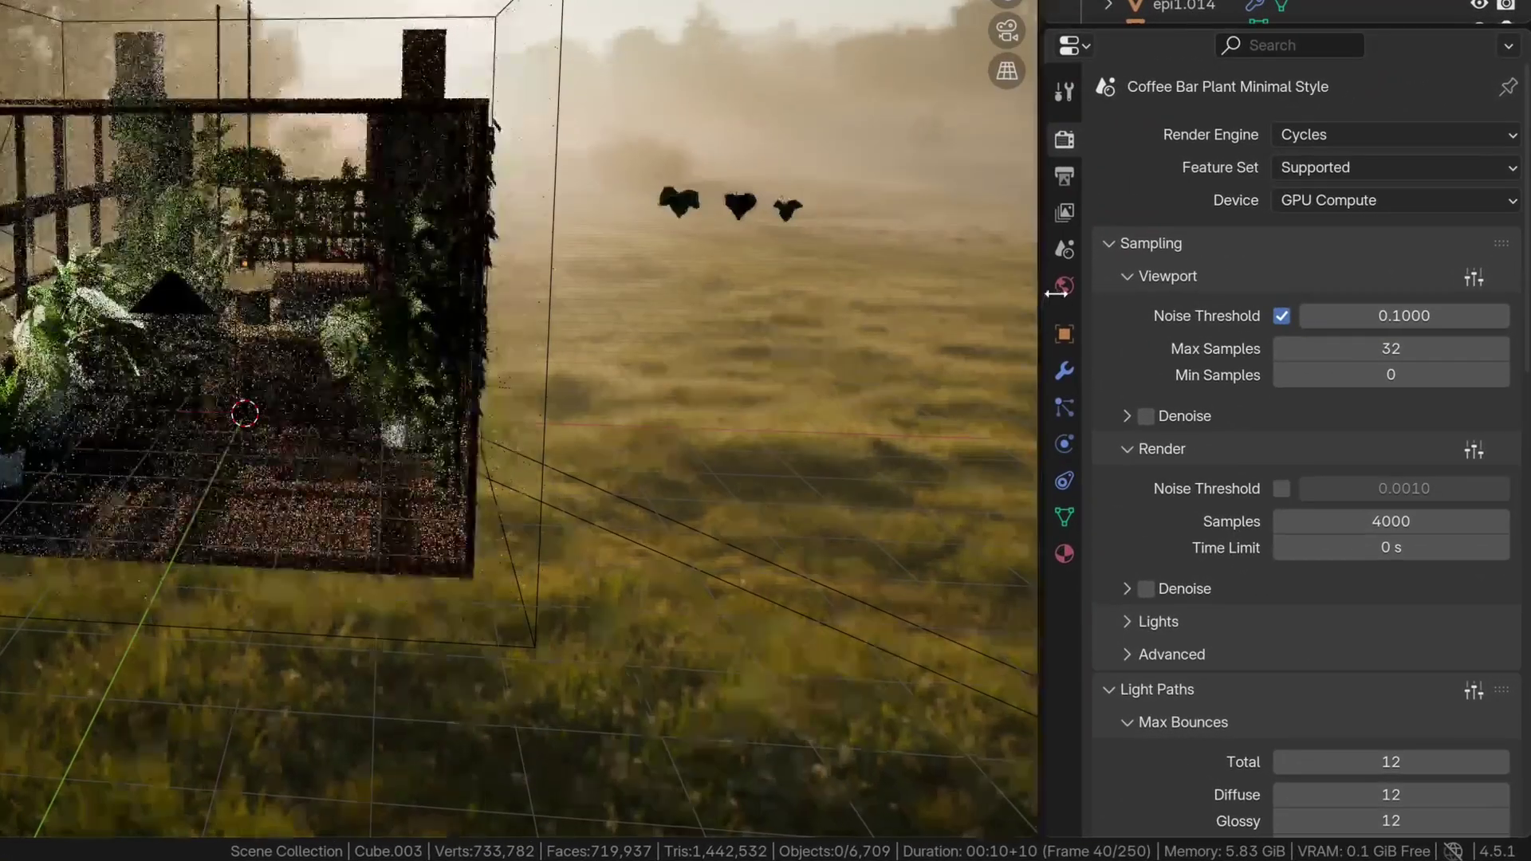
left_click(1322, 201)
left_click(1346, 261)
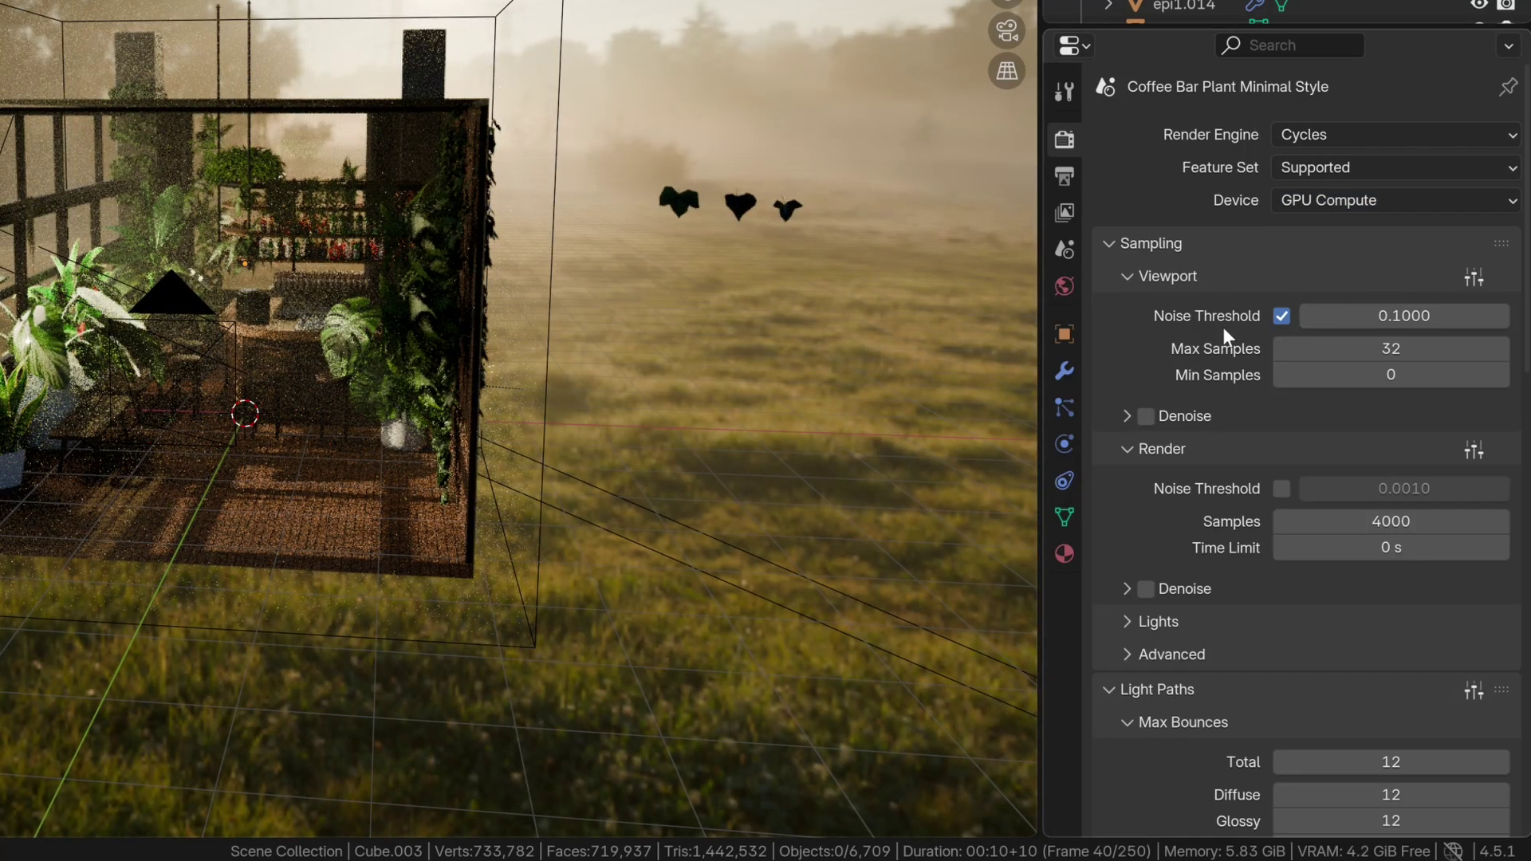
Step: Enable the final-render Noise Threshold and set it to 0.1
scroll(1230, 371, "down", 5)
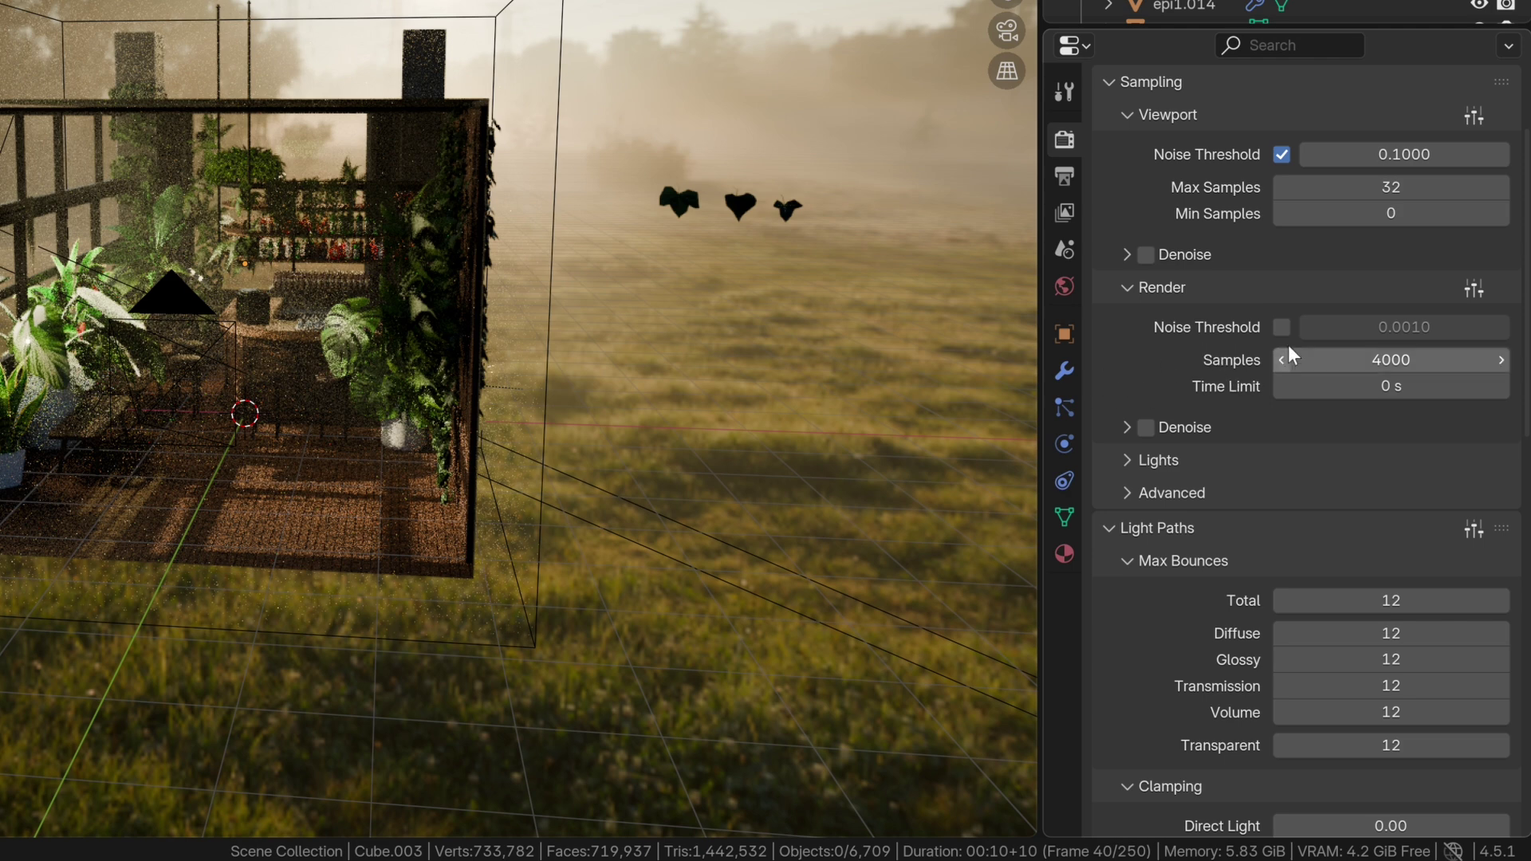
left_click(1281, 328)
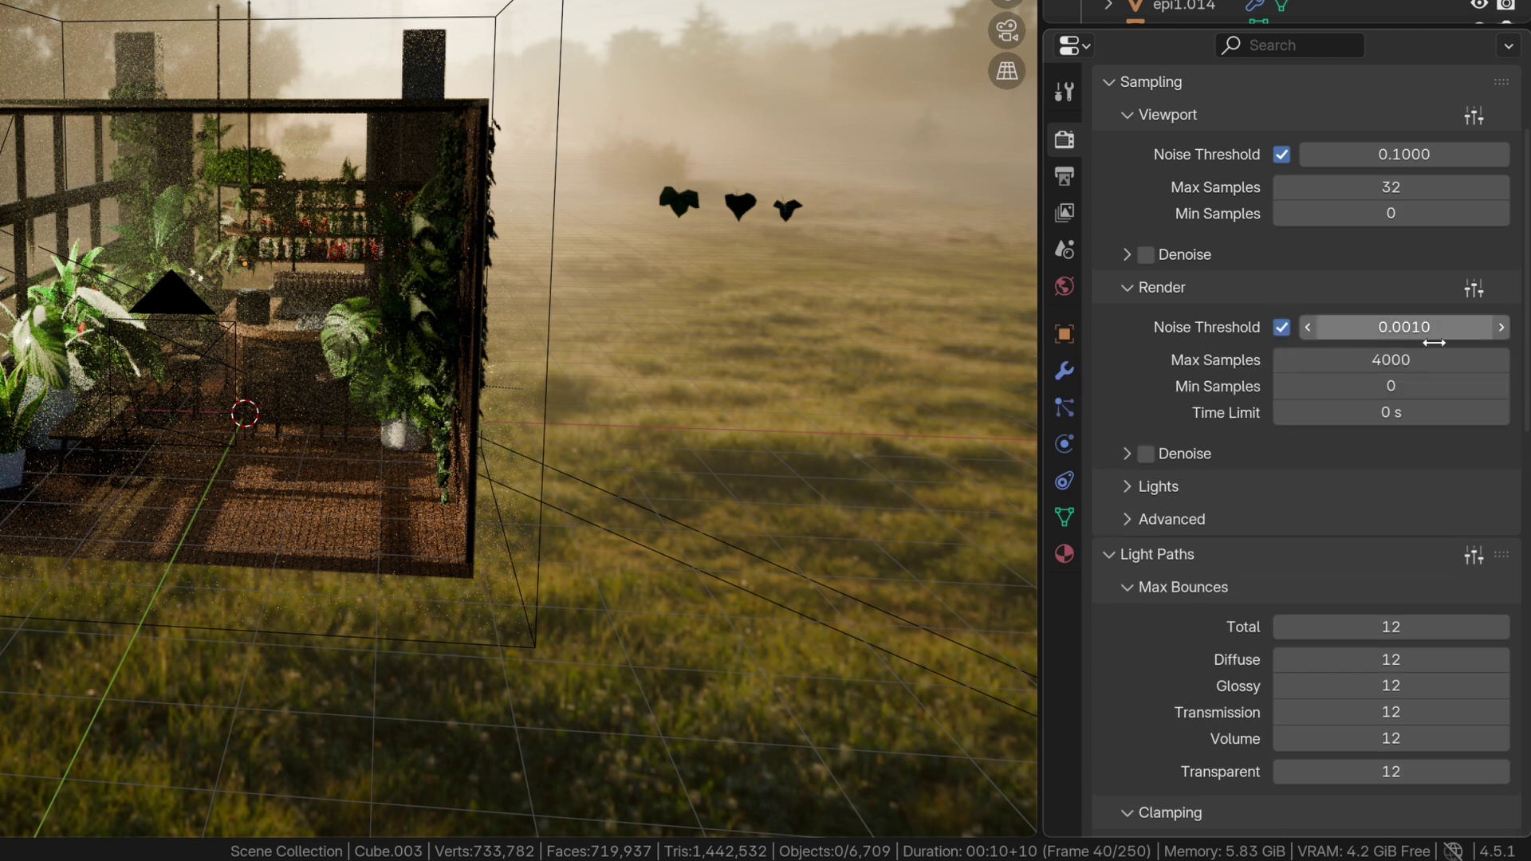
left_click(1407, 333)
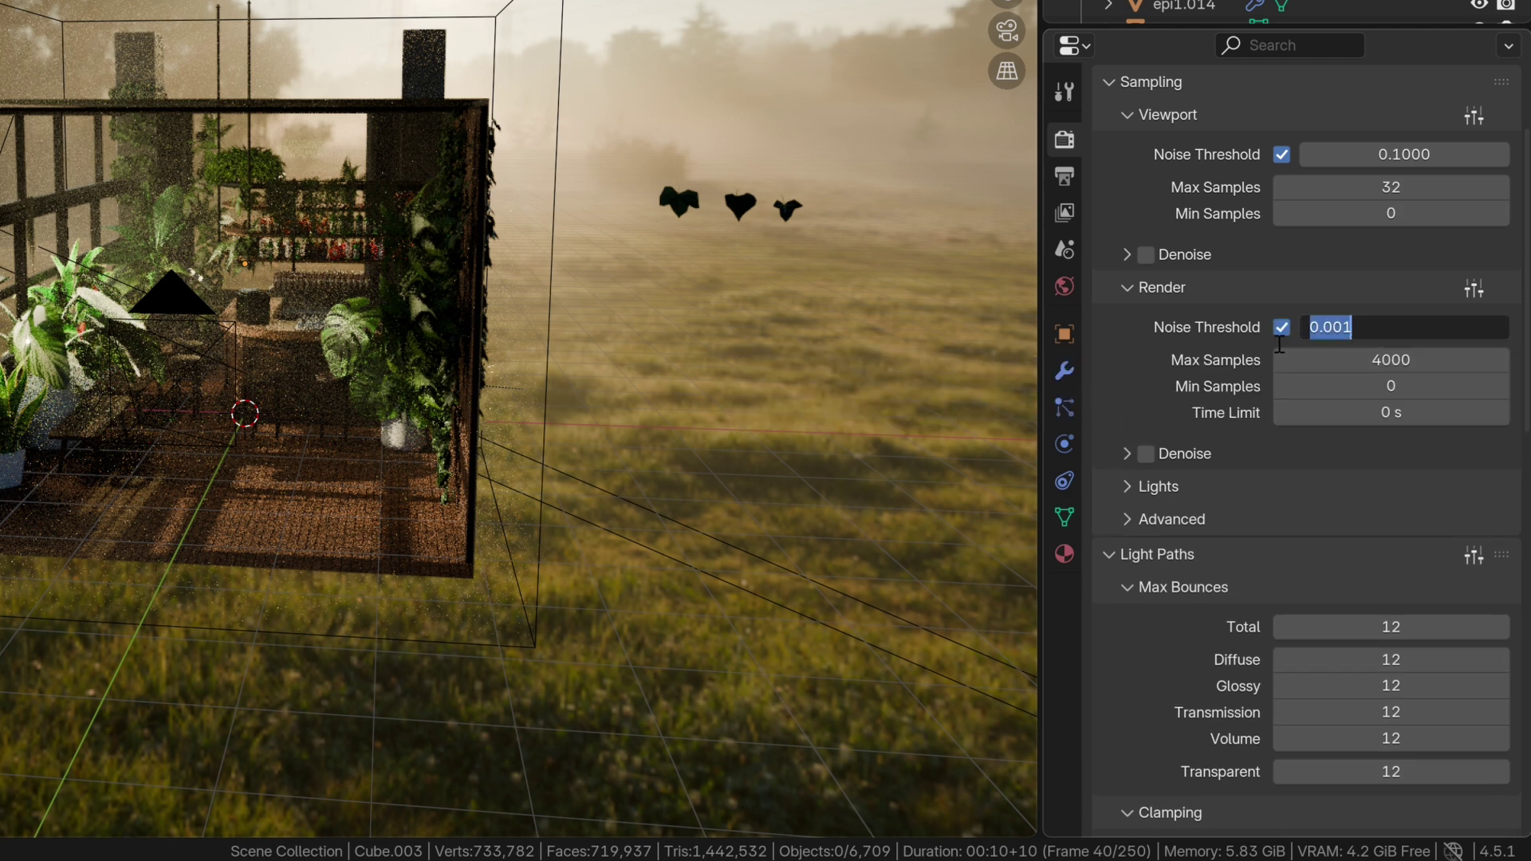
left_click(1345, 334)
key("BackSpace")
key("BackSpace")
type("1")
key("End")
key("BackSpace")
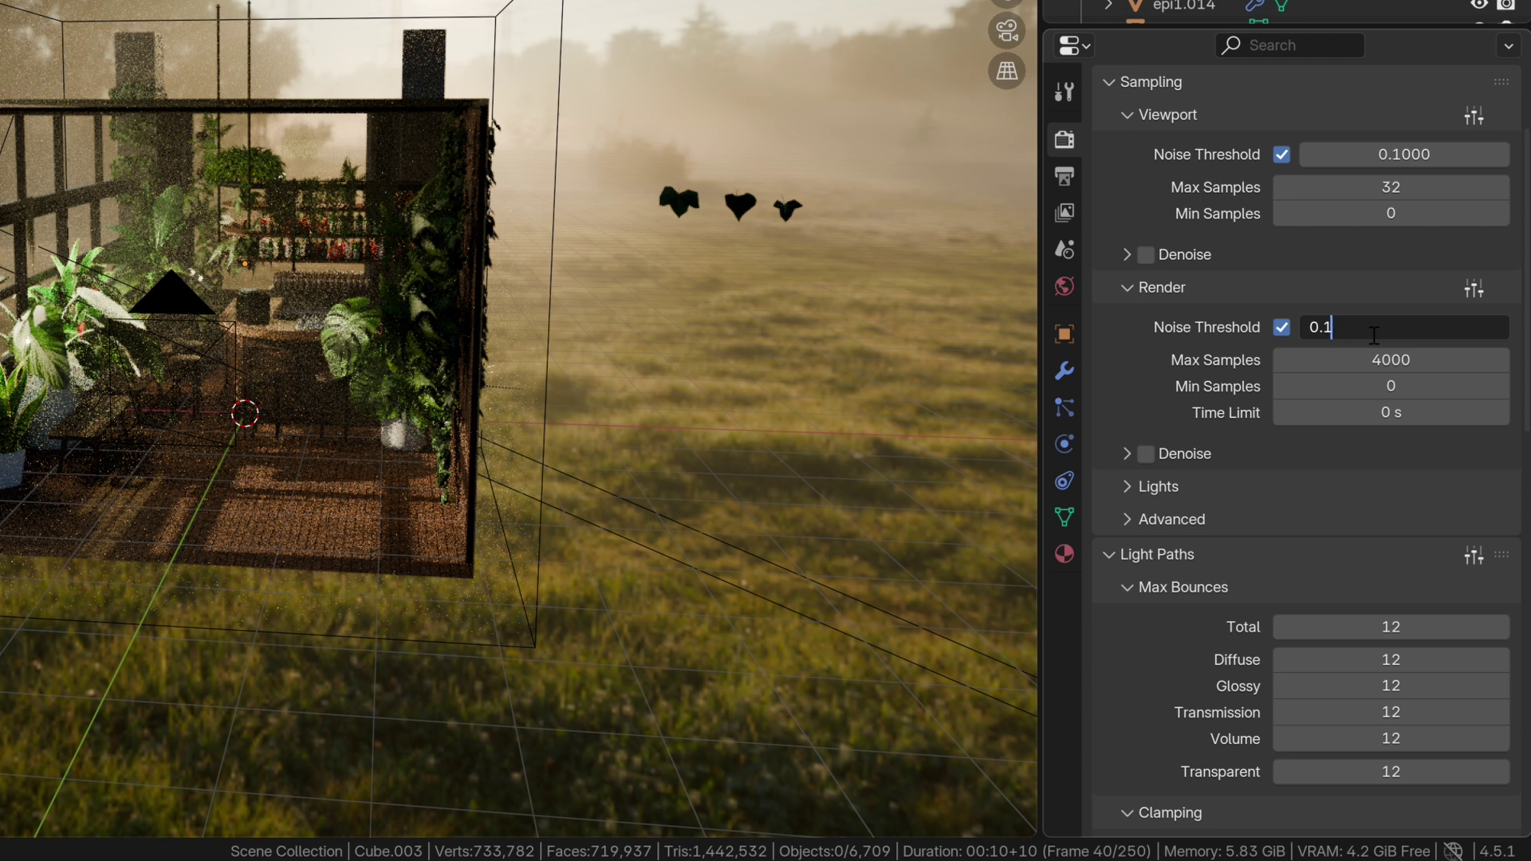
key("Return")
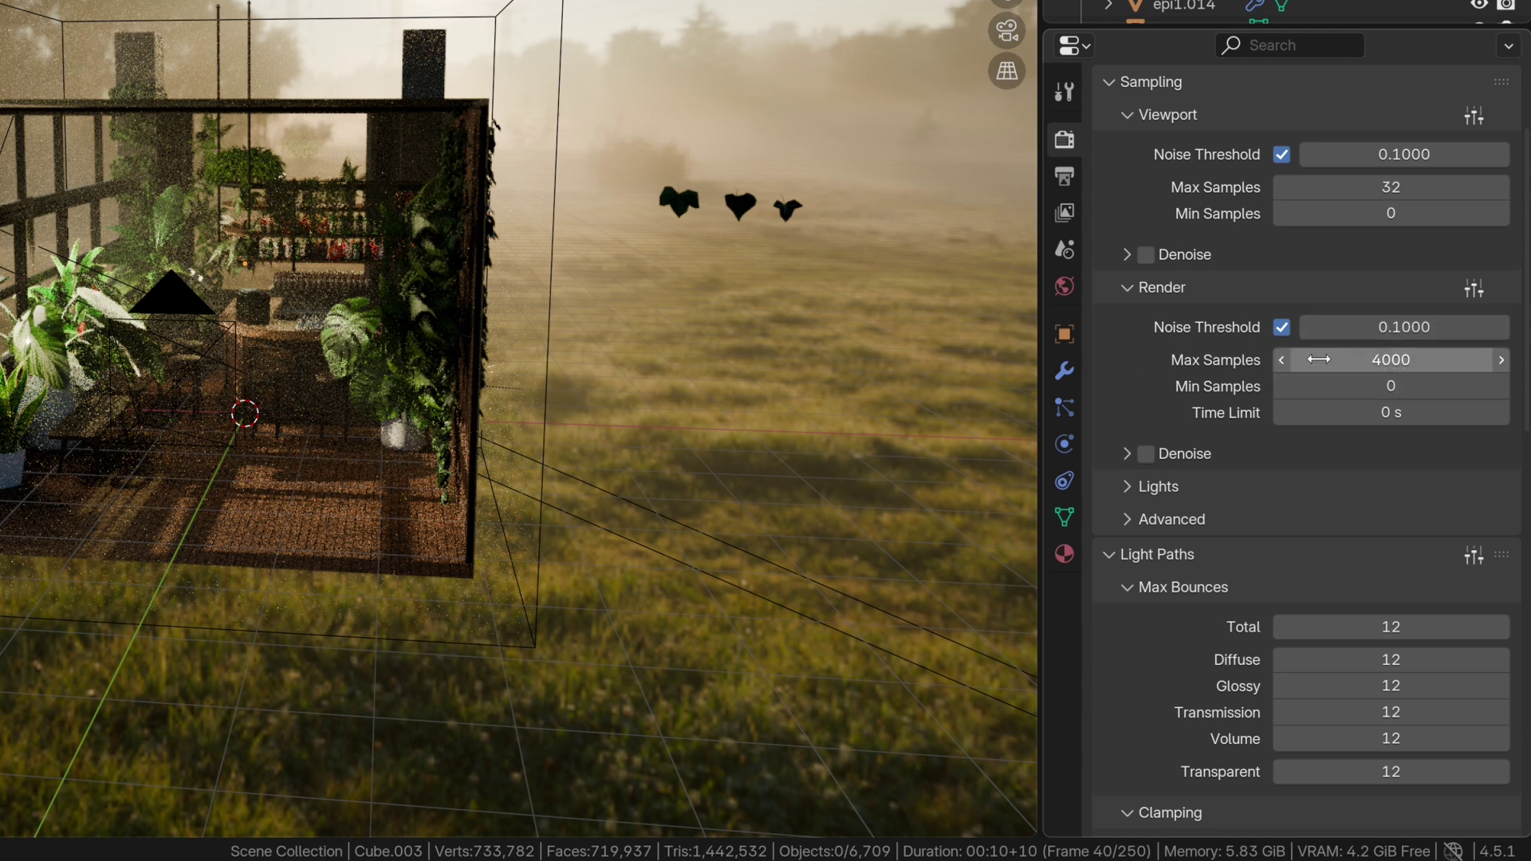
left_click(1398, 369)
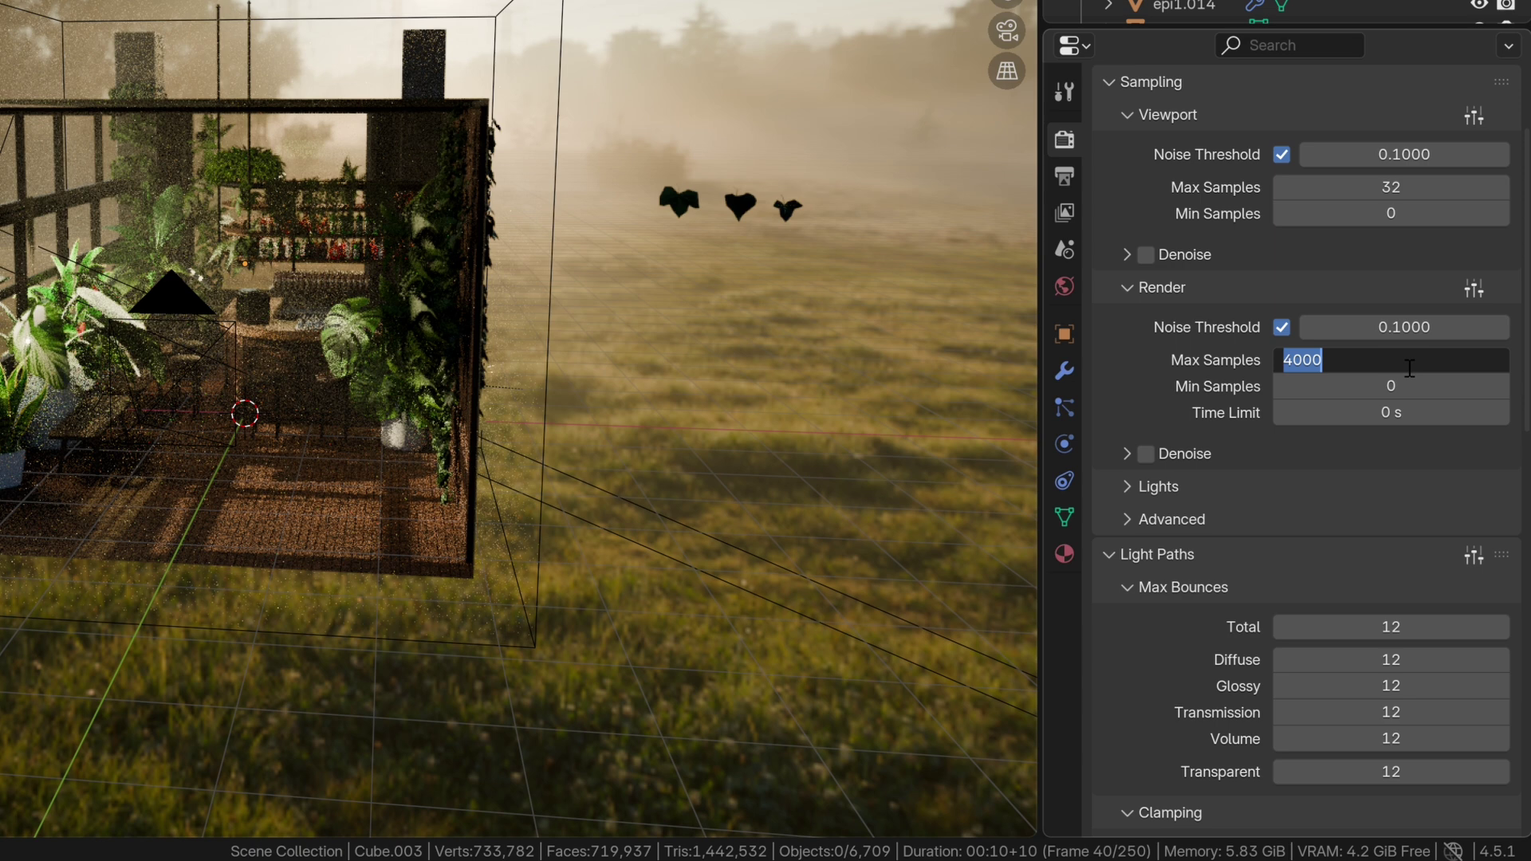
Step: Set render Max Samples to 100 and enable final-render denoising
type("100")
key("Return")
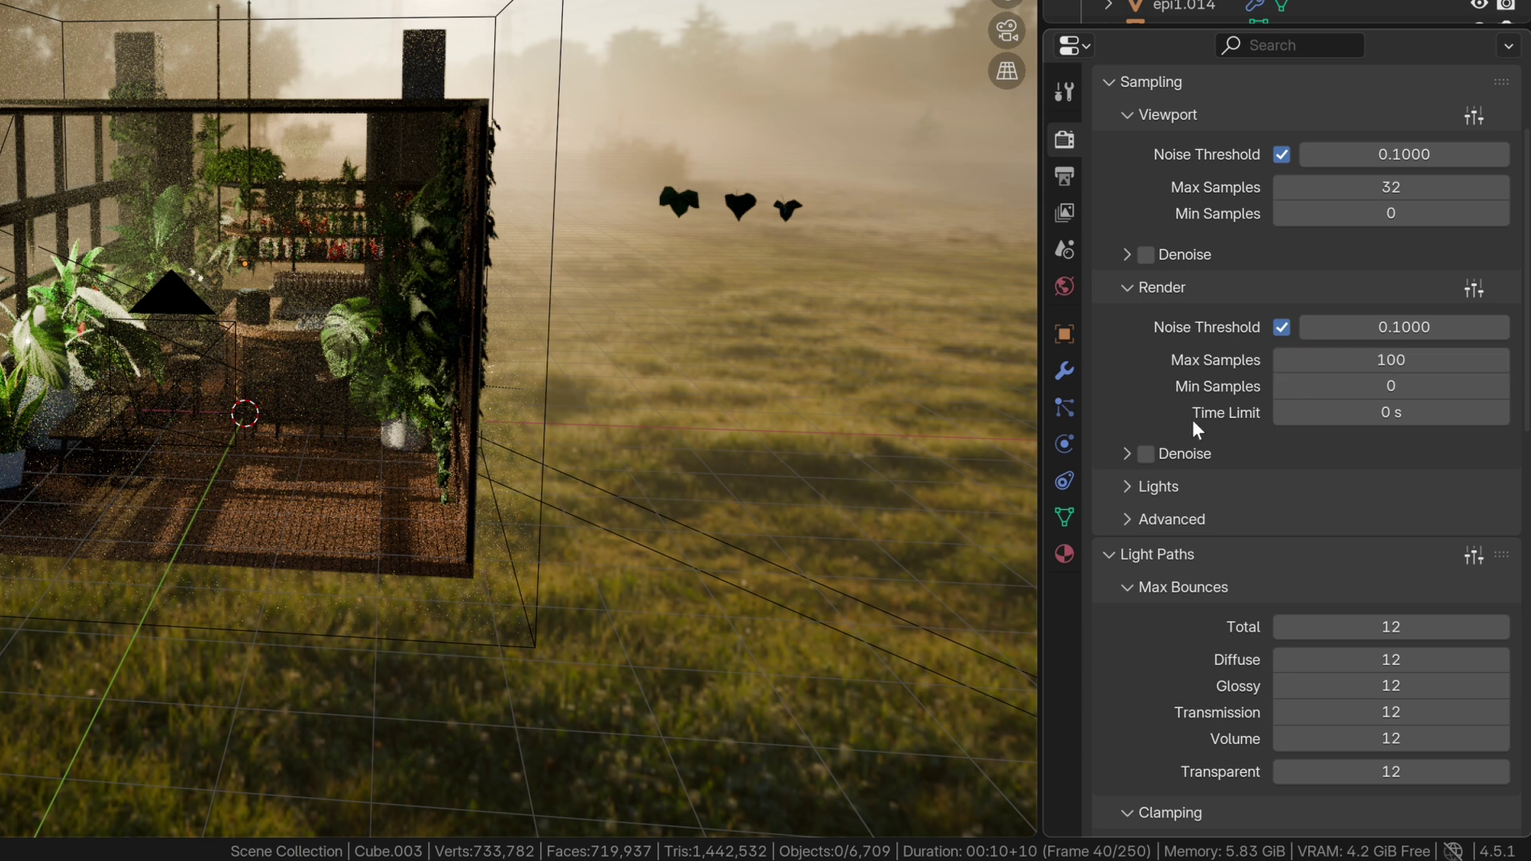
left_click(1127, 454)
Step: Choose OpenImageDenoise as the final-render denoiser
left_click(1146, 455)
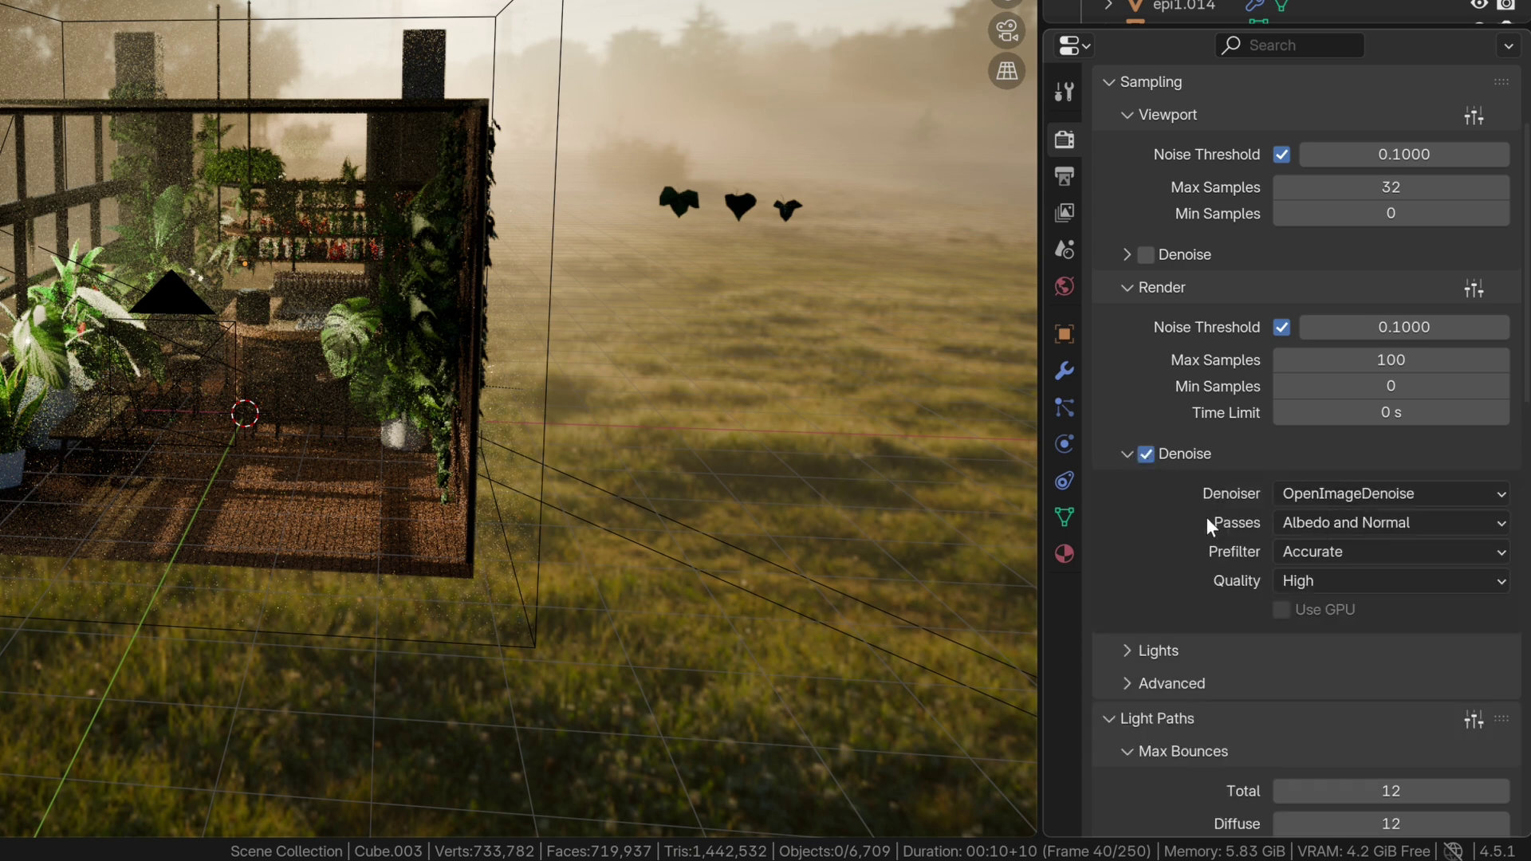
left_click(1324, 493)
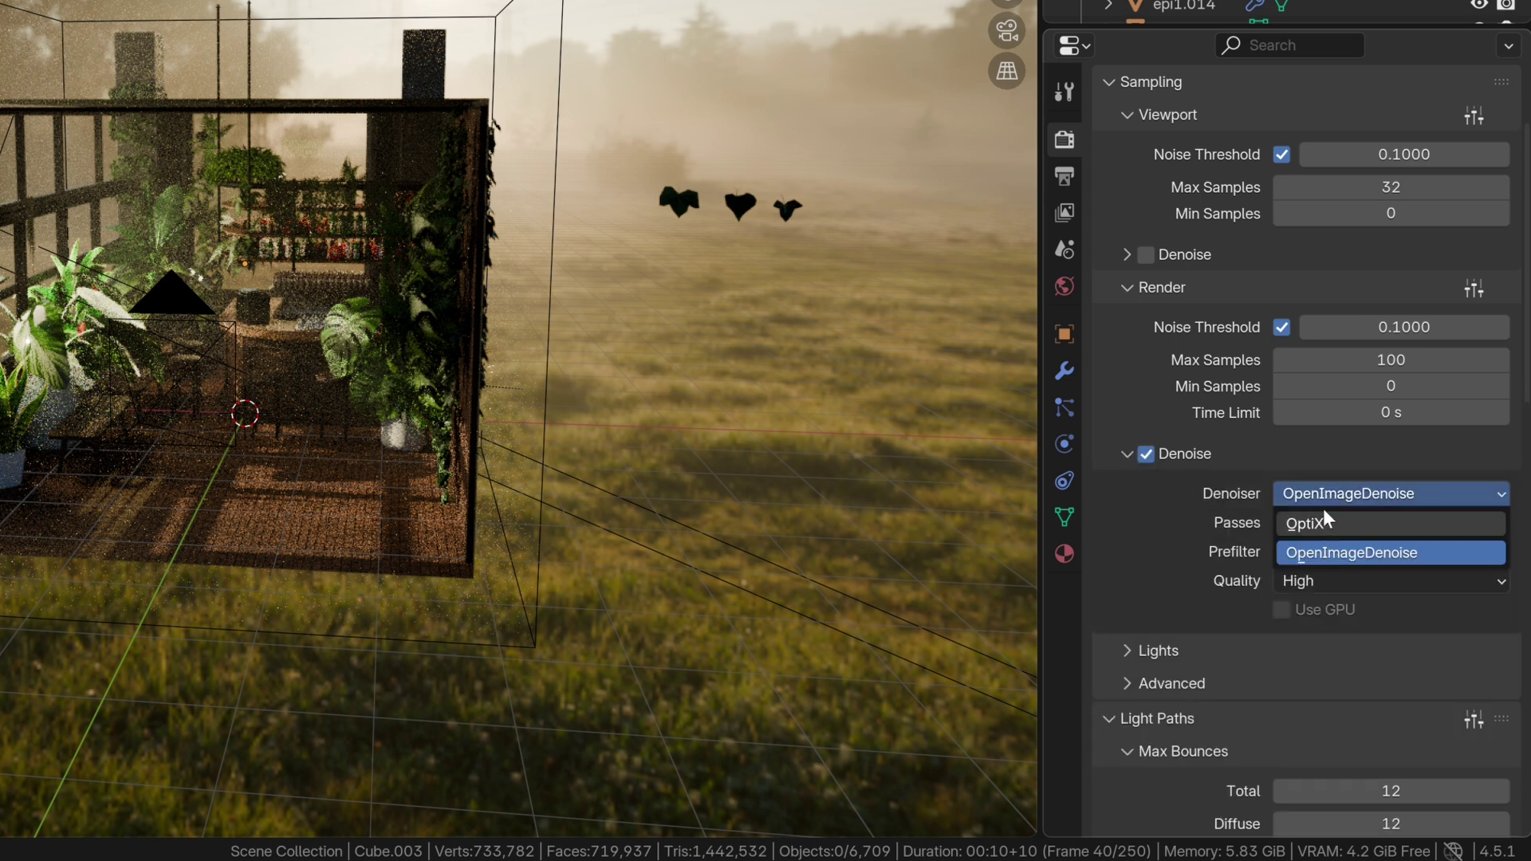
left_click(1320, 523)
left_click(1315, 497)
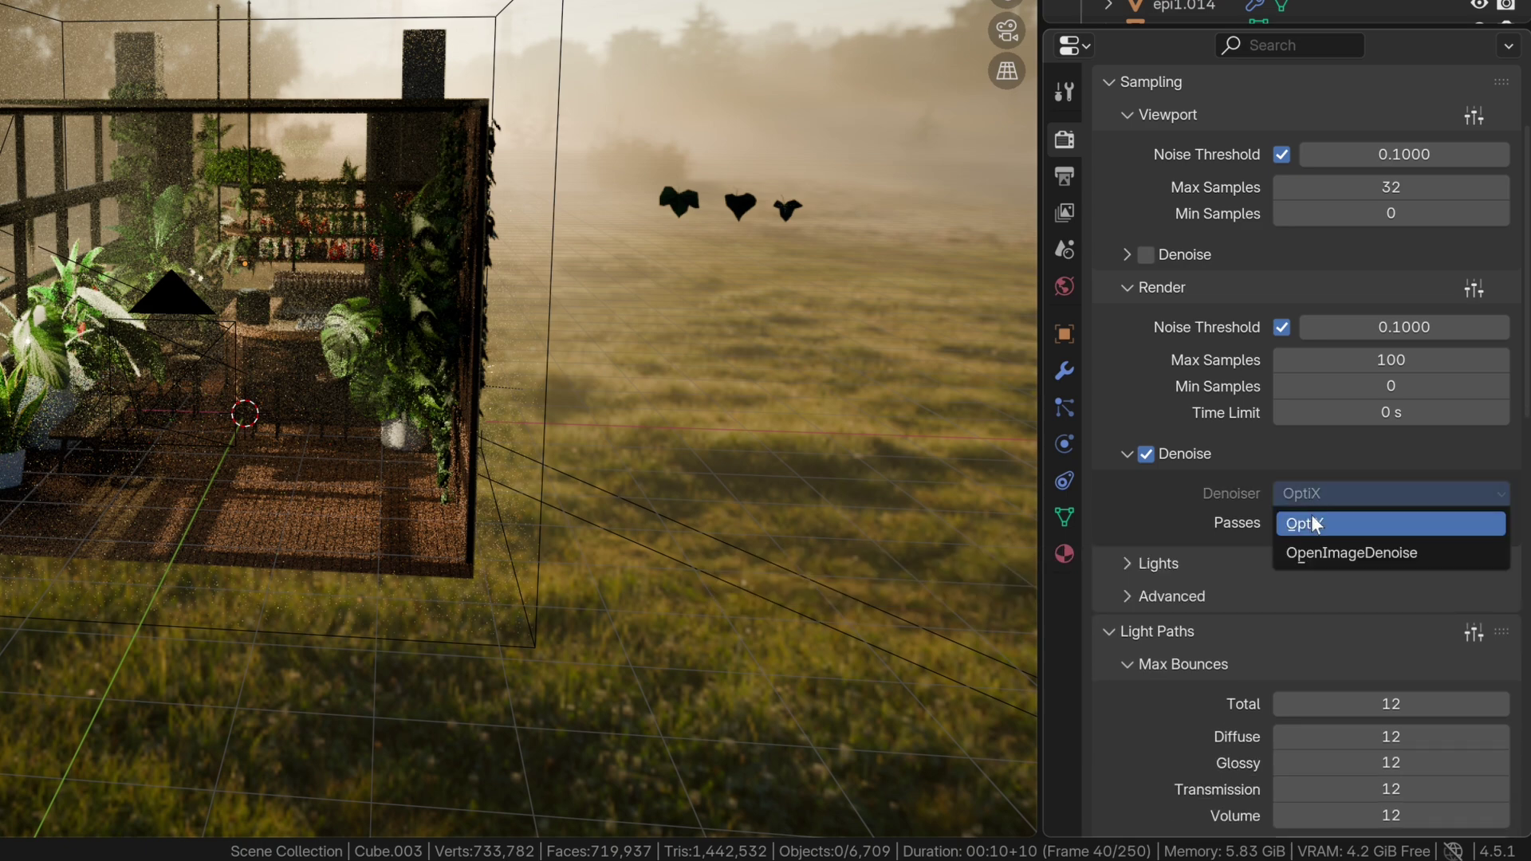
left_click(1313, 550)
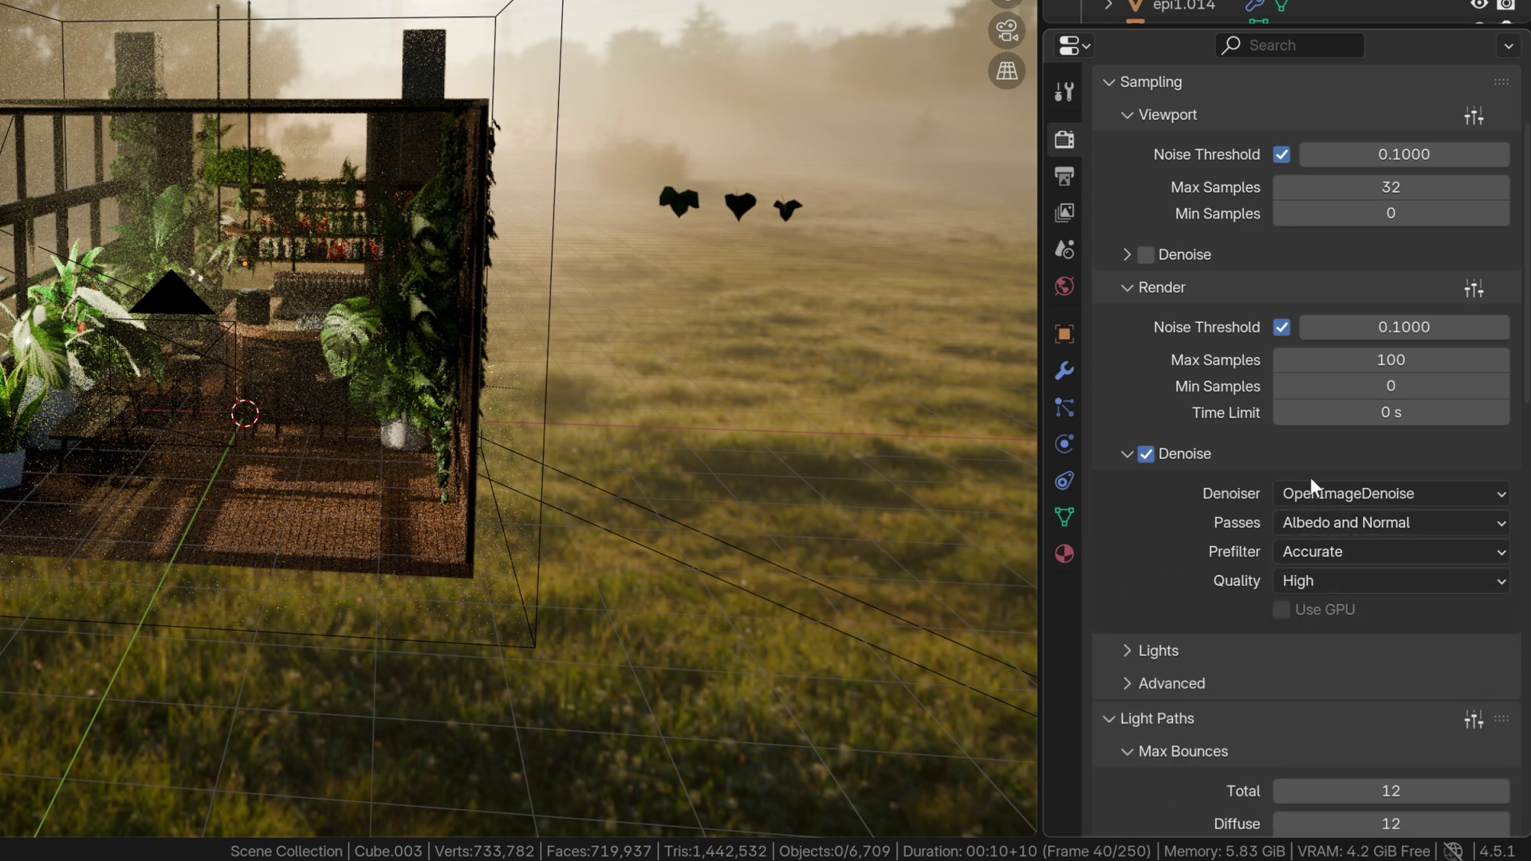
left_click(1126, 456)
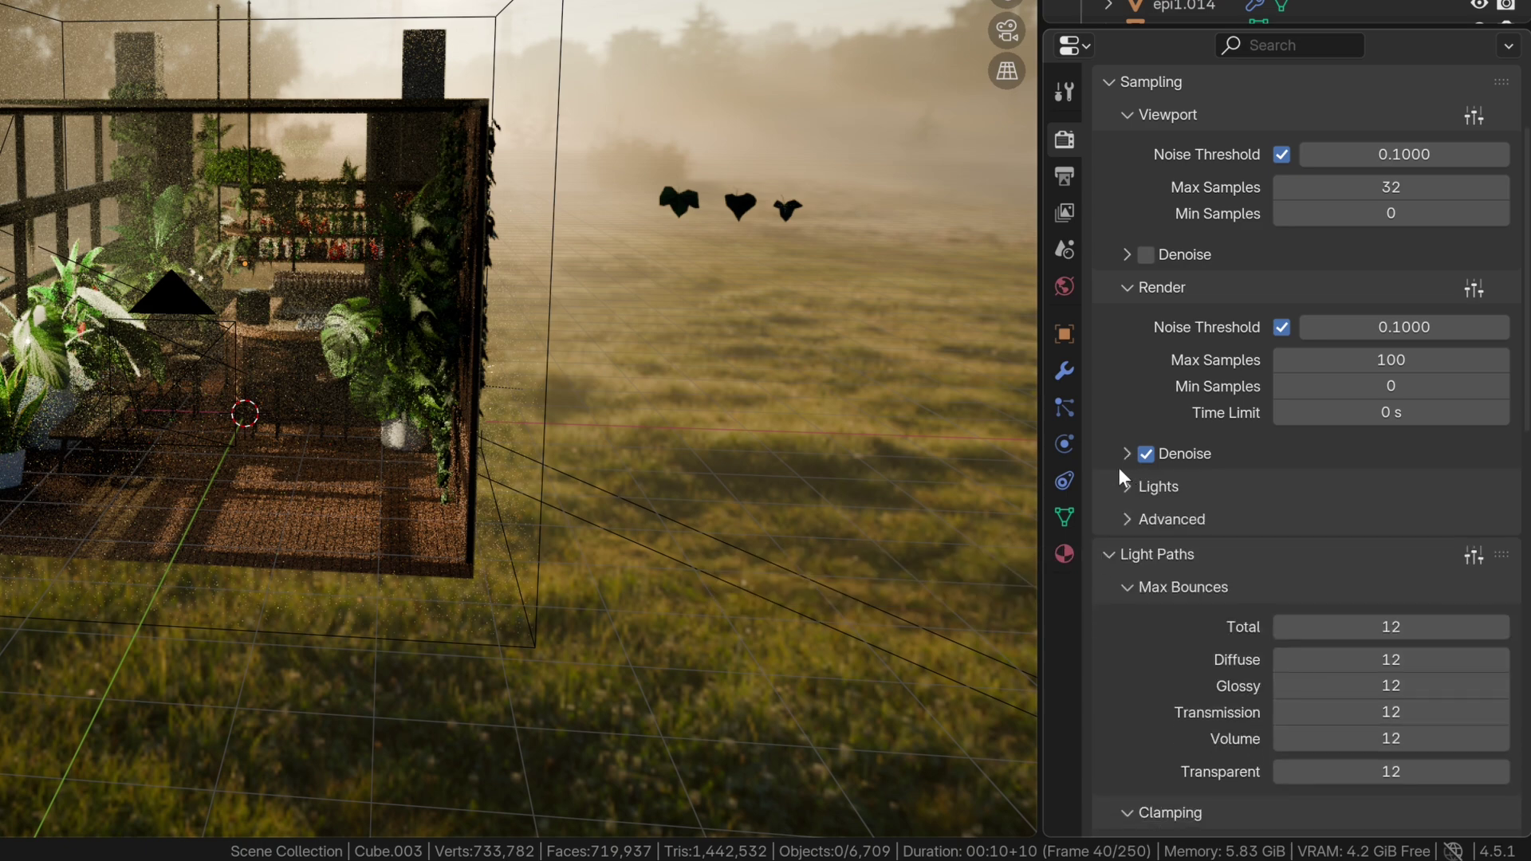
Step: Reduce Light Paths Volume max bounces from 12 to 0
scroll(1156, 547, "down", 6)
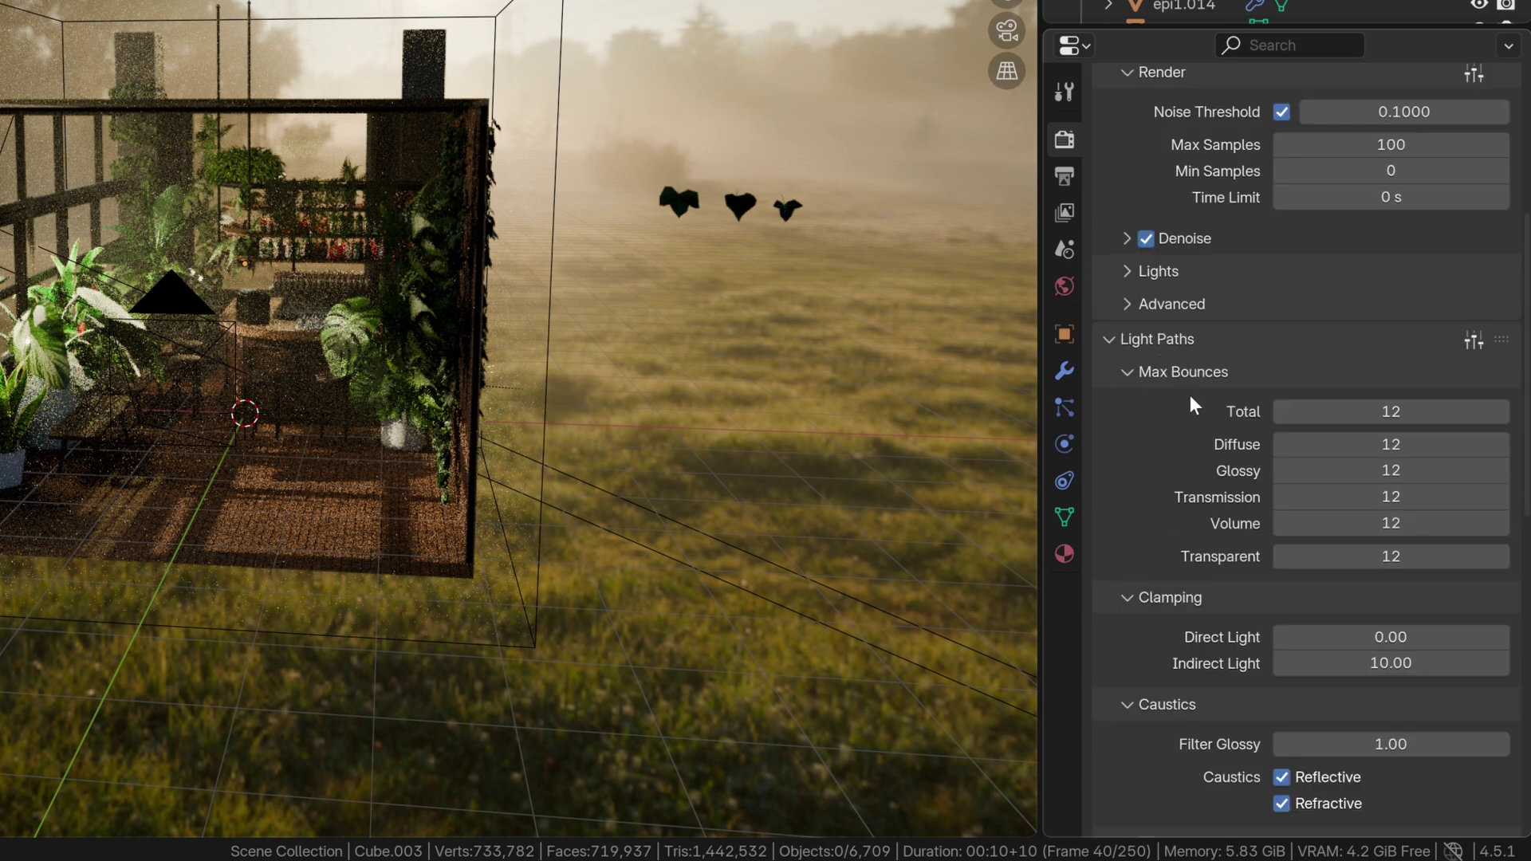
scroll(1183, 476, "down", 2)
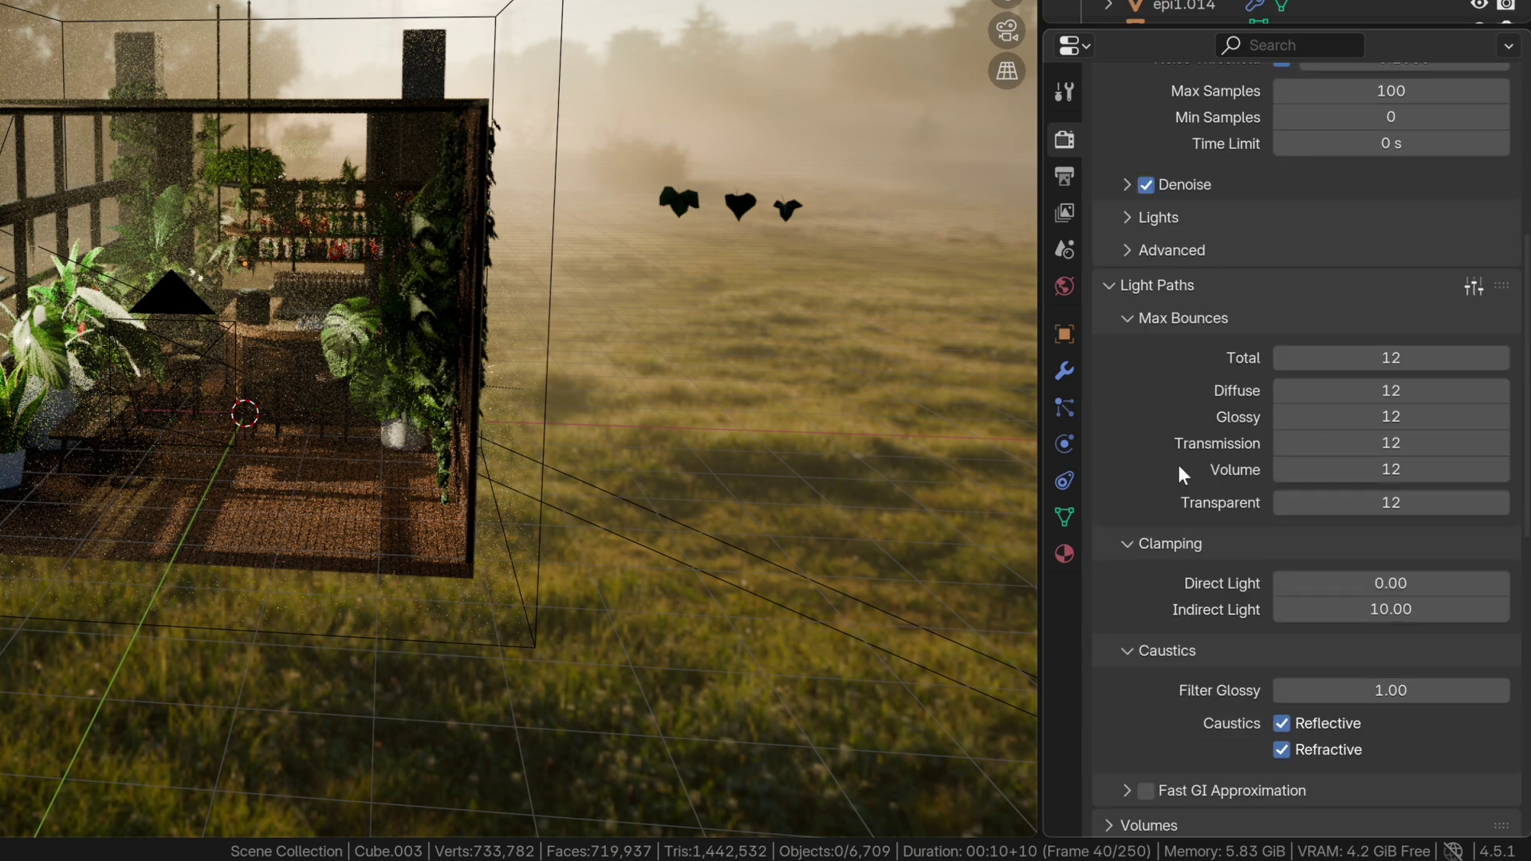
left_click_drag(1384, 476, 1316, 476)
scroll(378, 382, "up", 10)
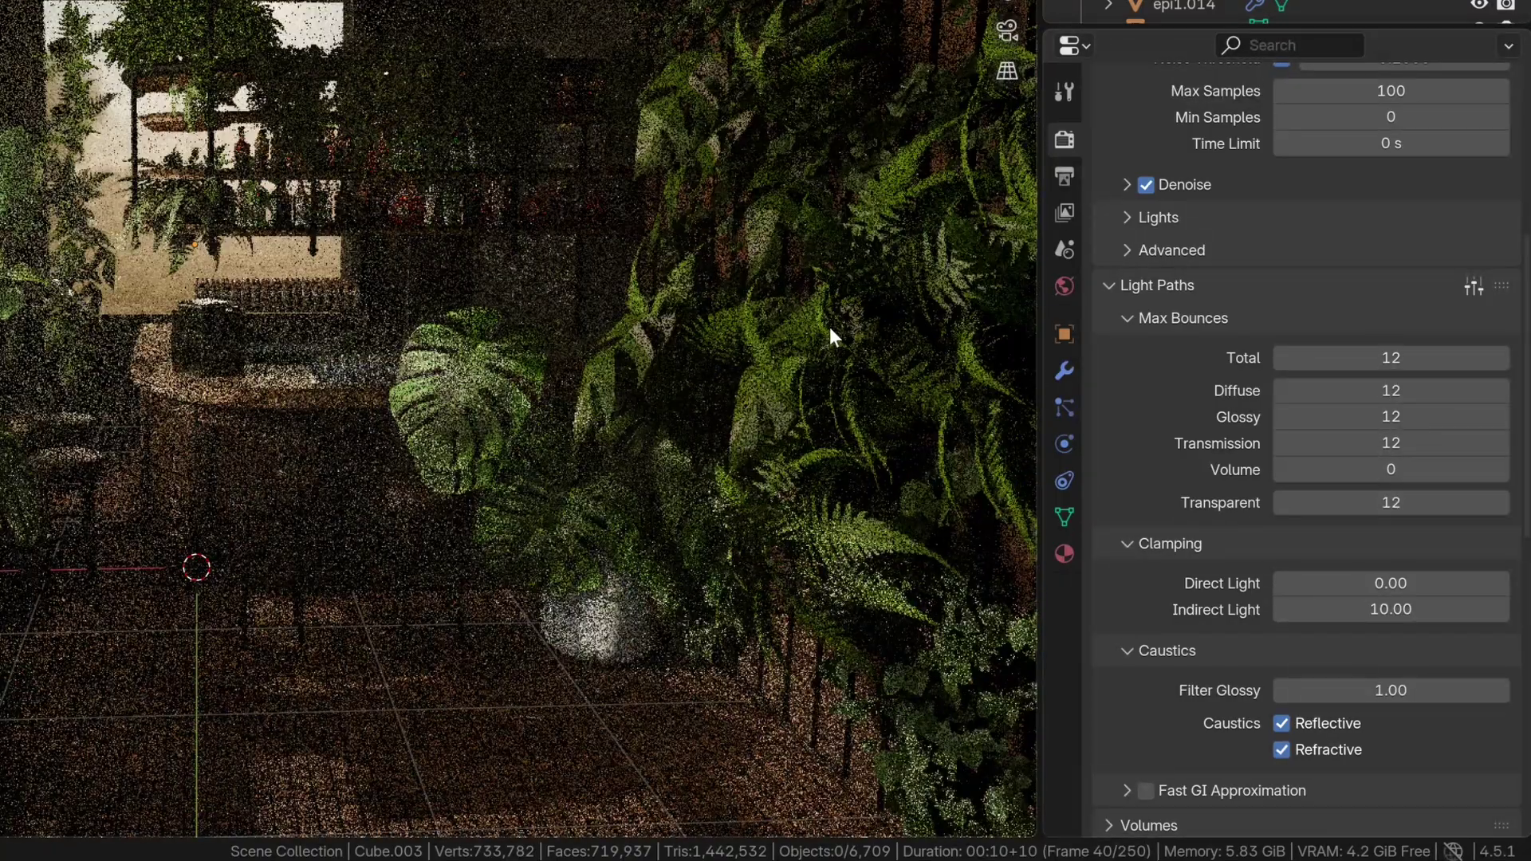
Step: Set Transparent max bounces to 10
scroll(523, 352, "up", 5)
scroll(633, 451, "down", 3)
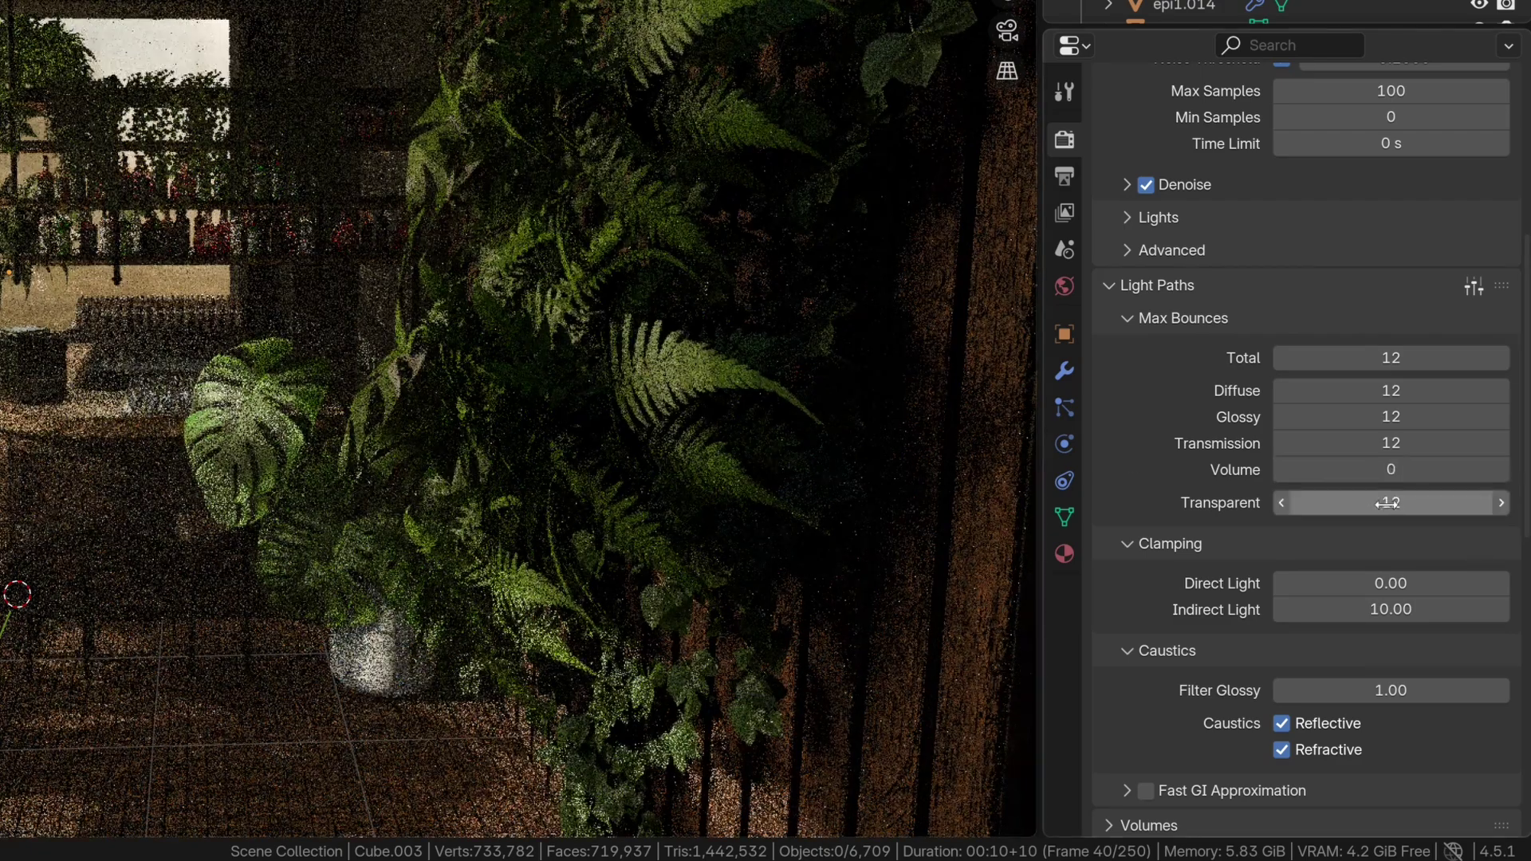
left_click(1403, 505)
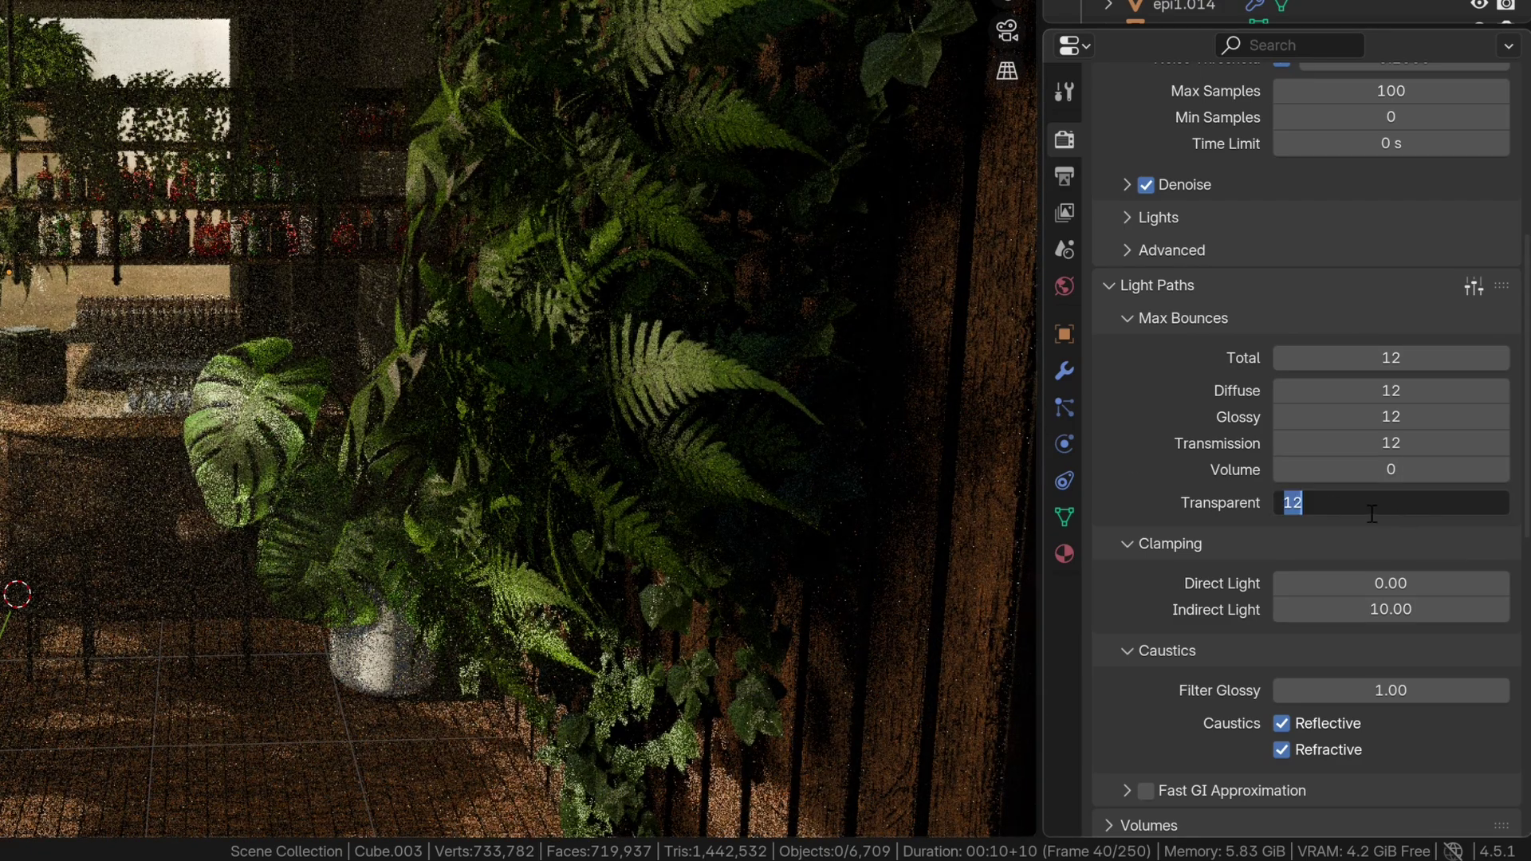
type("3")
key("Return")
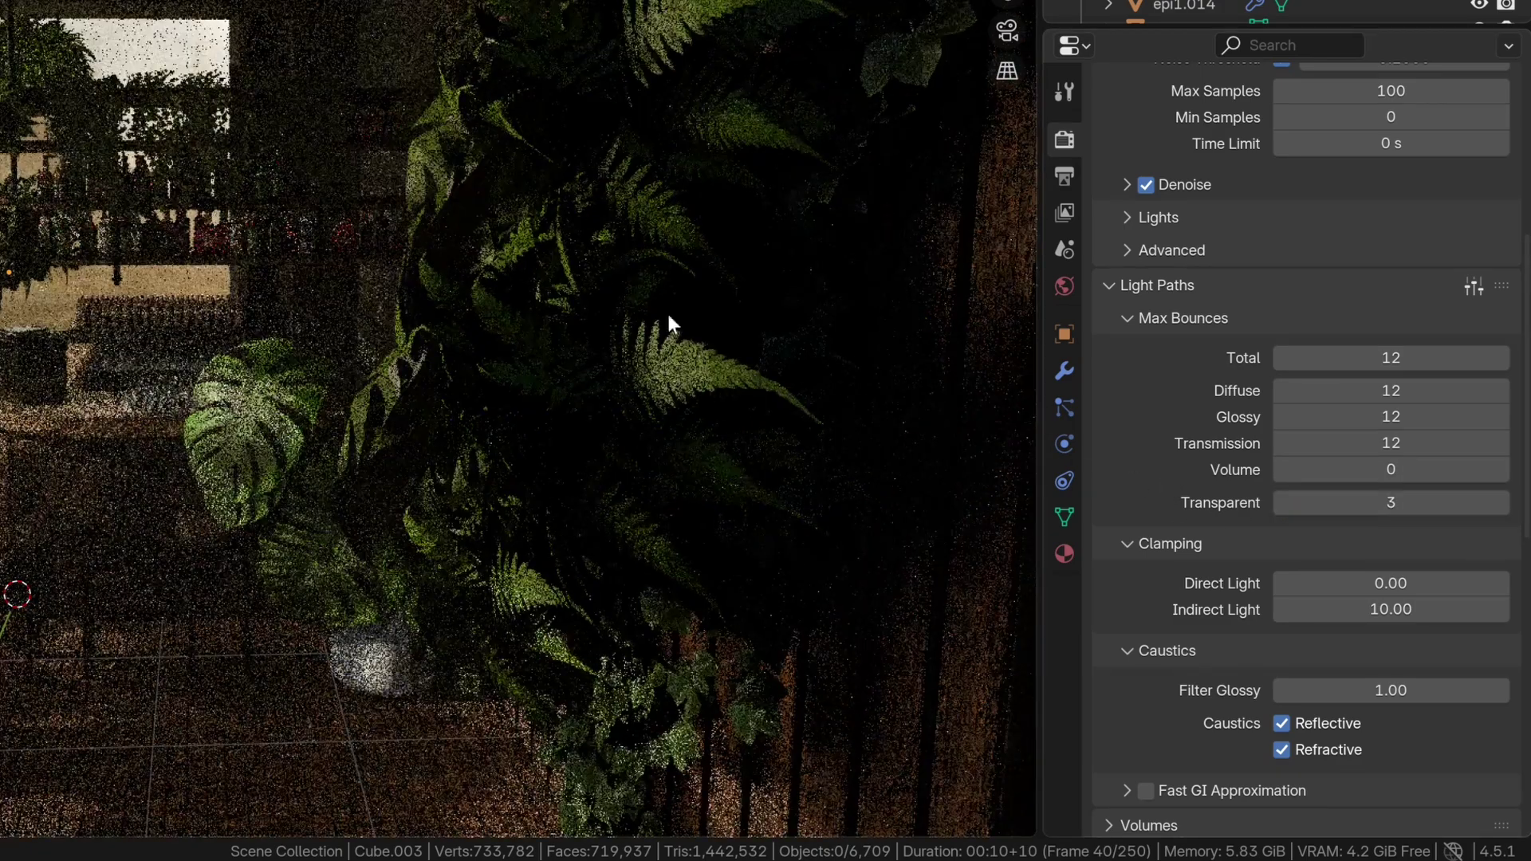
left_click(1391, 504)
type("20")
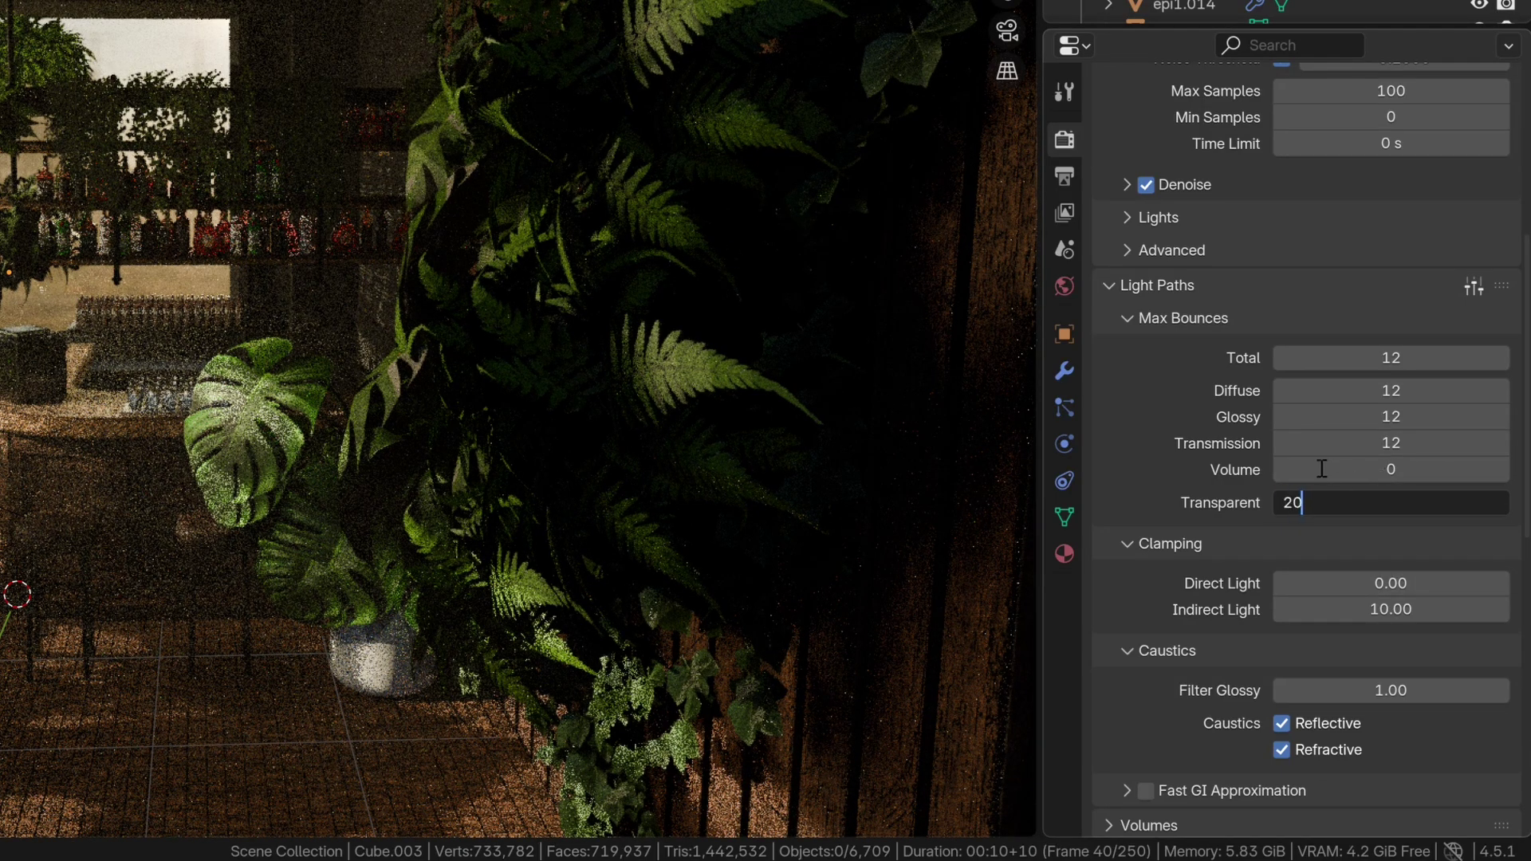
key("Return")
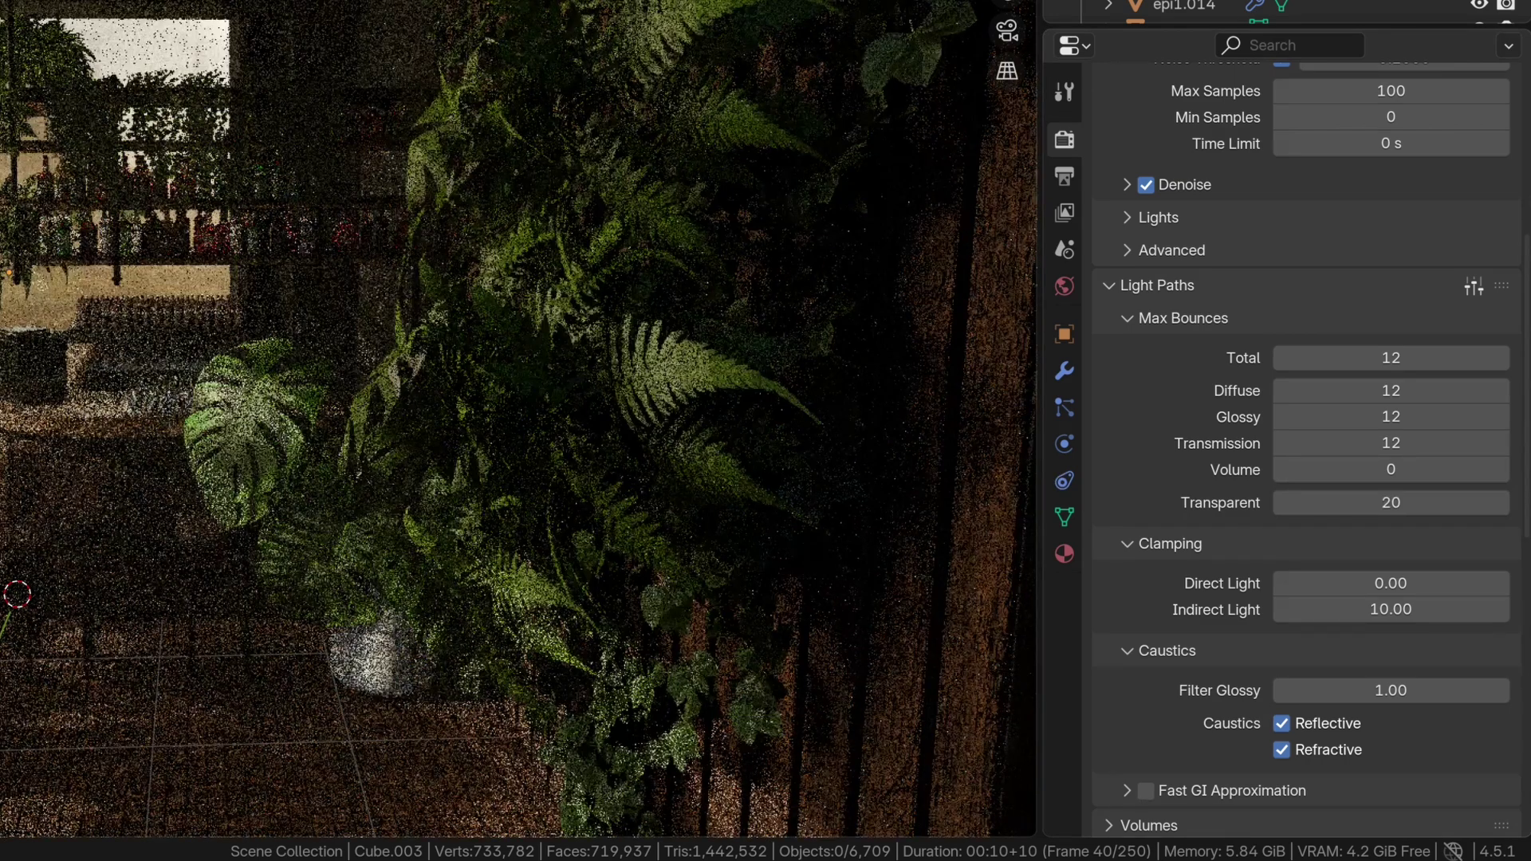
left_click(1401, 514)
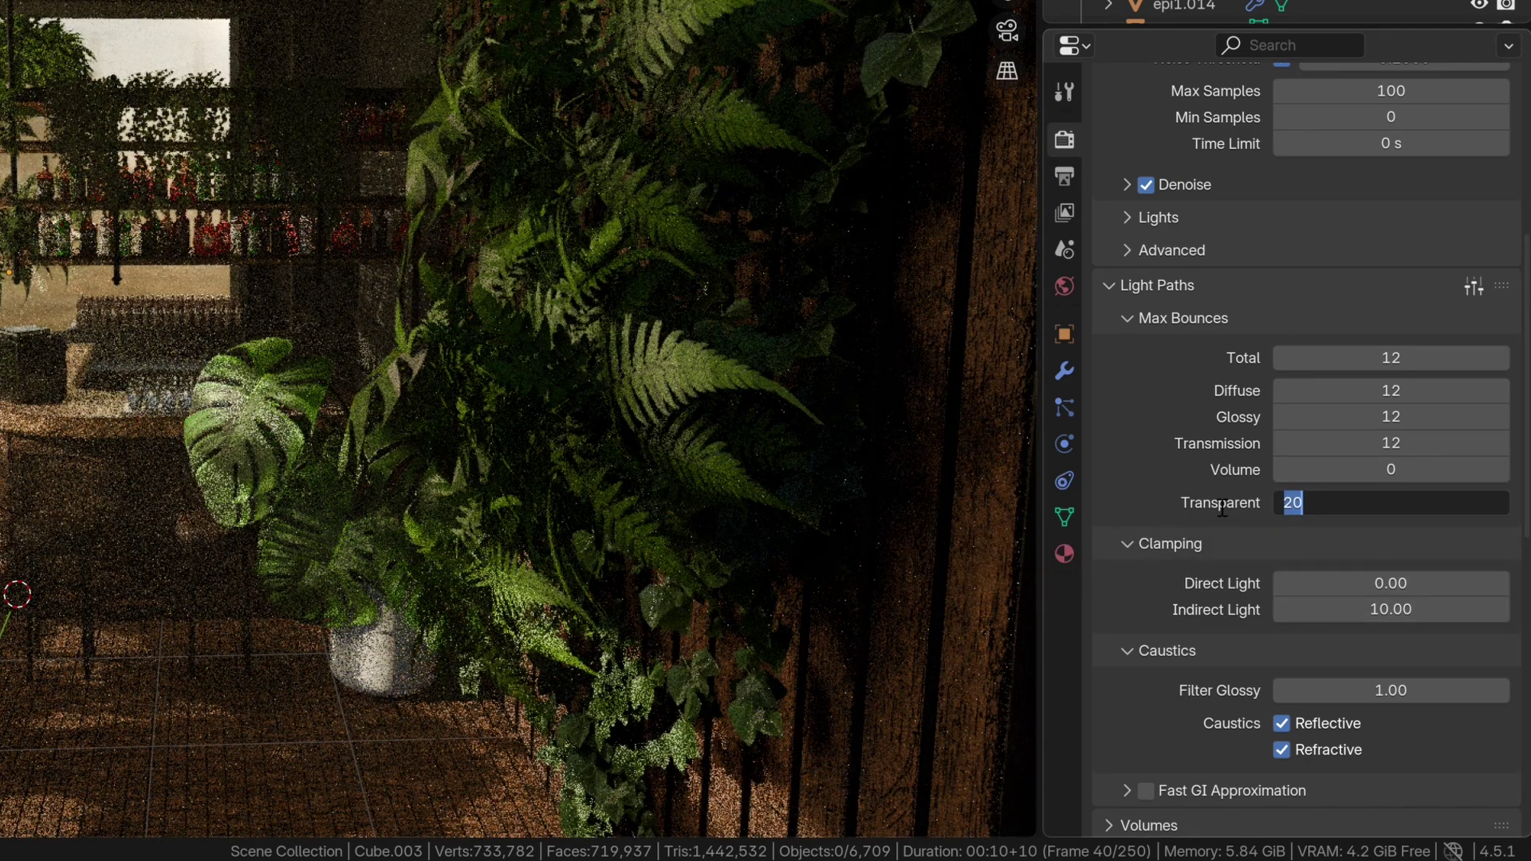
type("10")
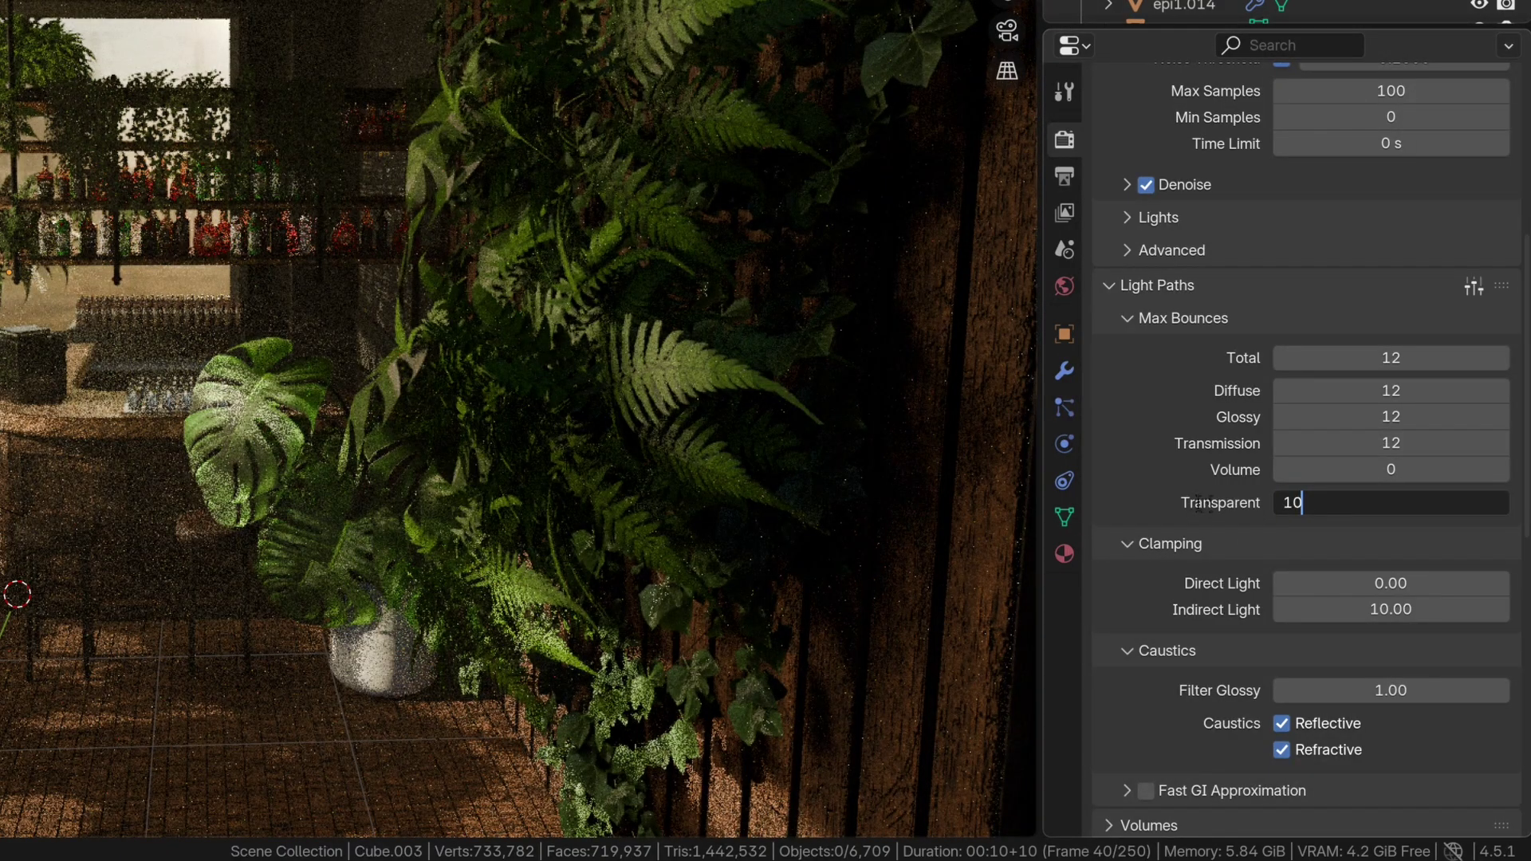
key("Return")
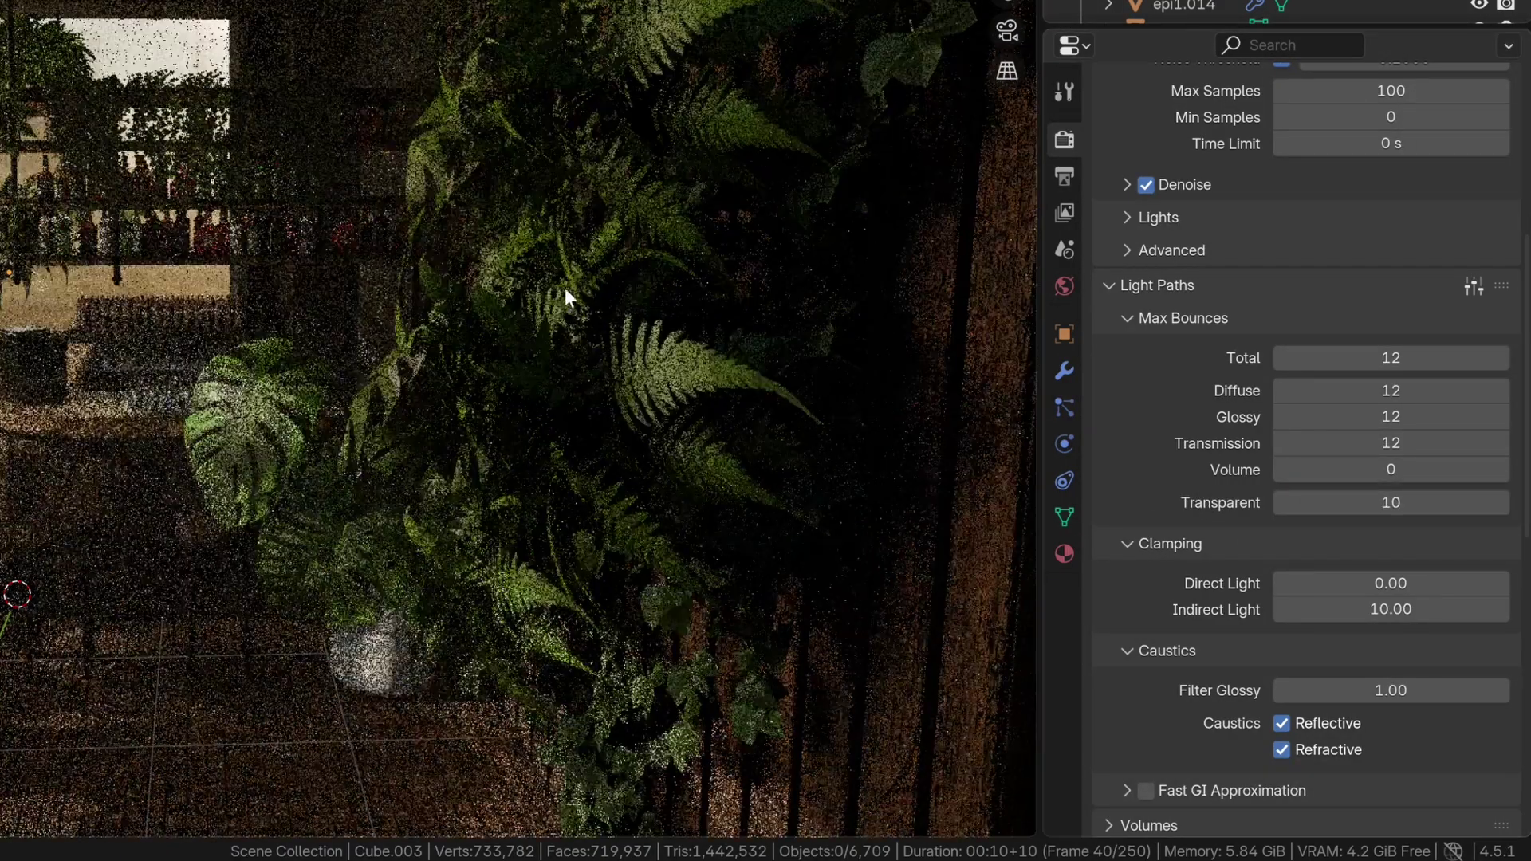
Step: Set Glossy max bounces to 6 and Diffuse to 5
scroll(400, 281, "down", 6)
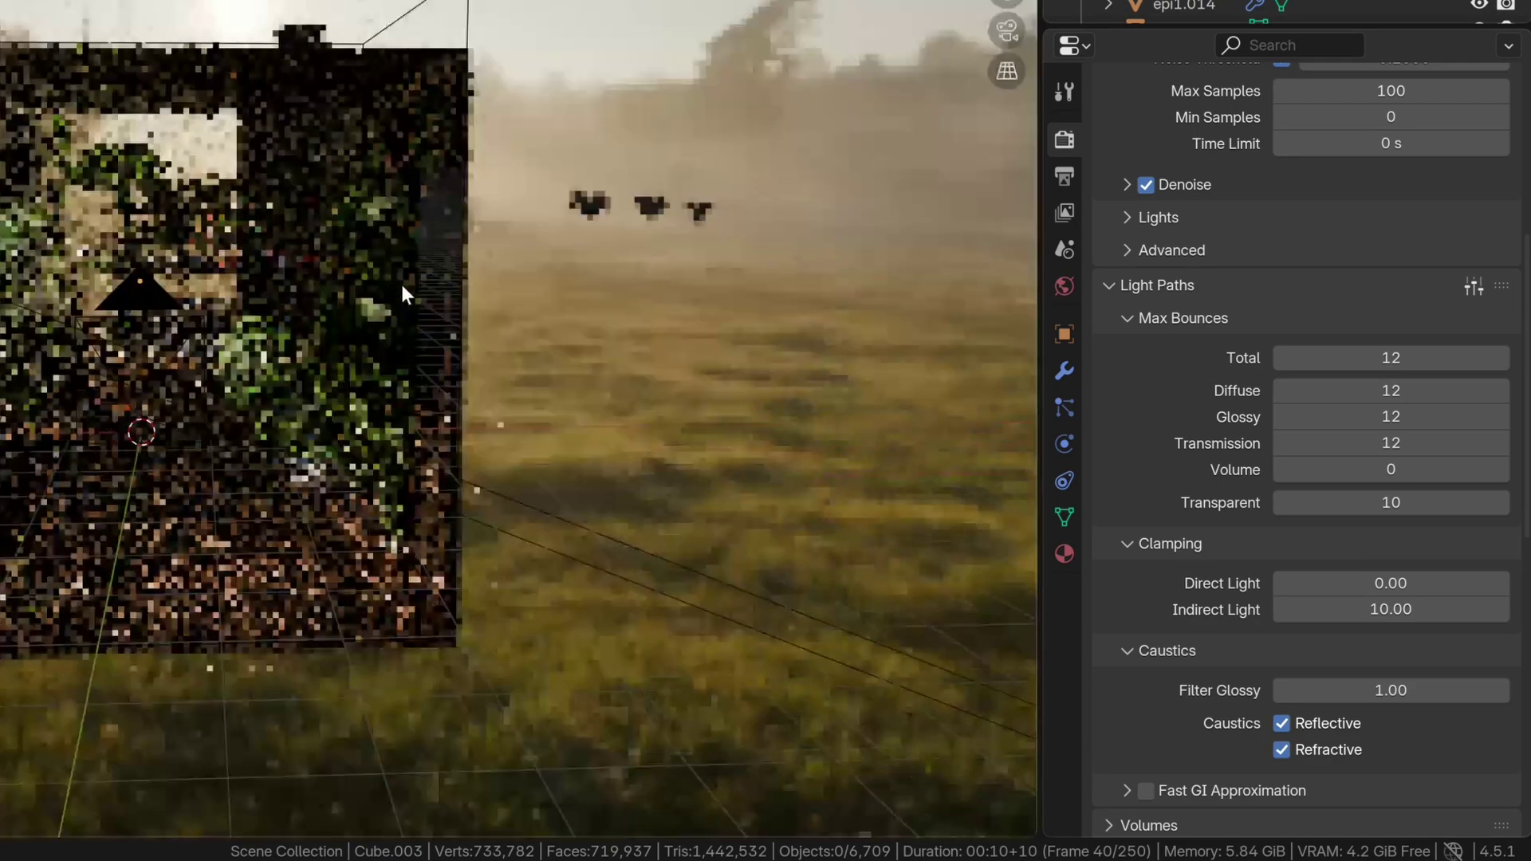
left_click(1391, 416)
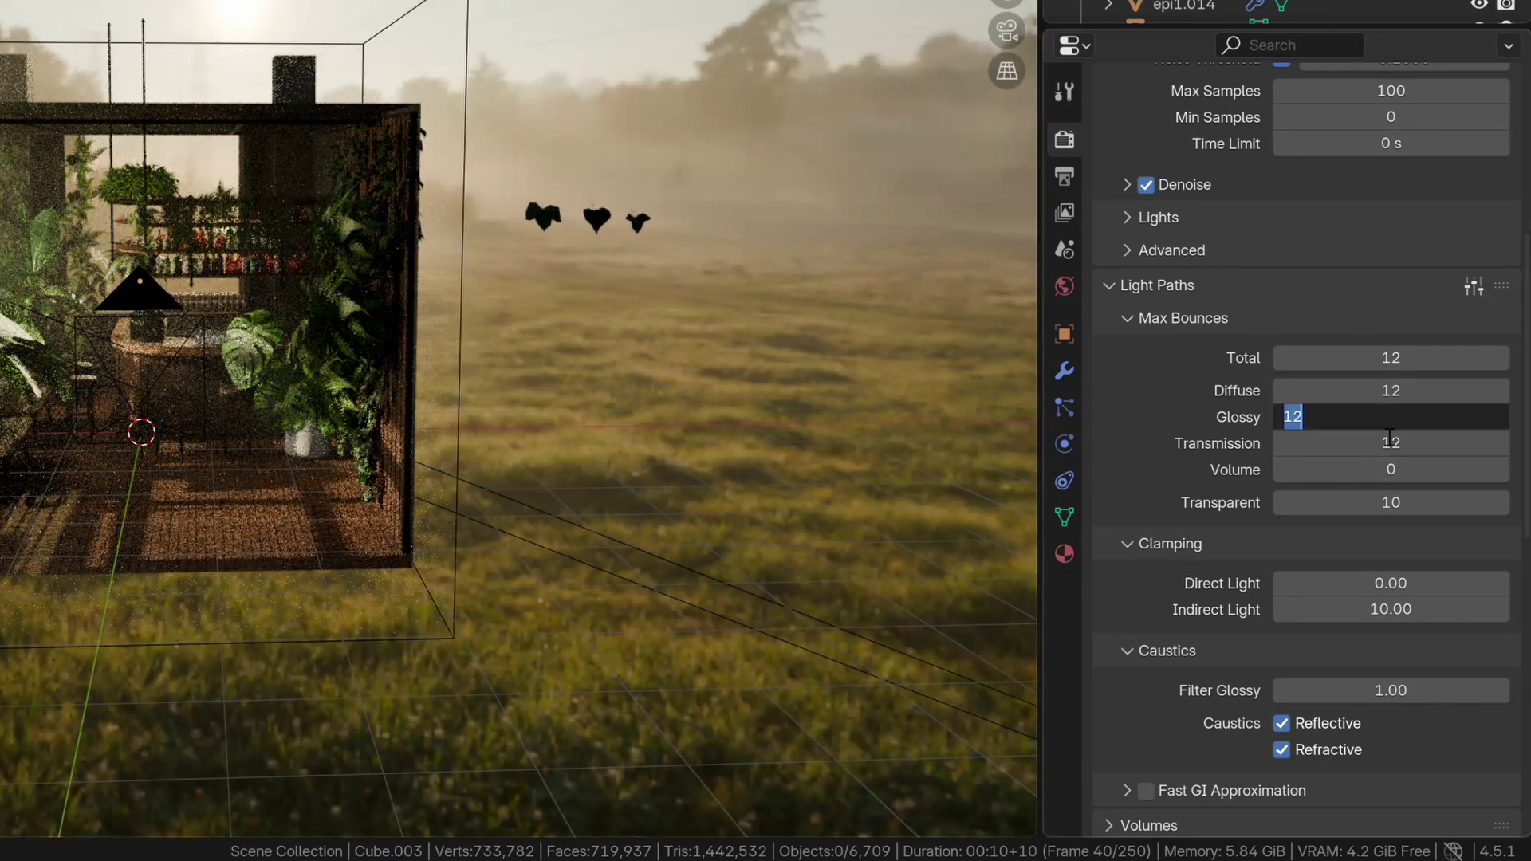
type("6")
key("Return")
left_click(1391, 390)
type("5")
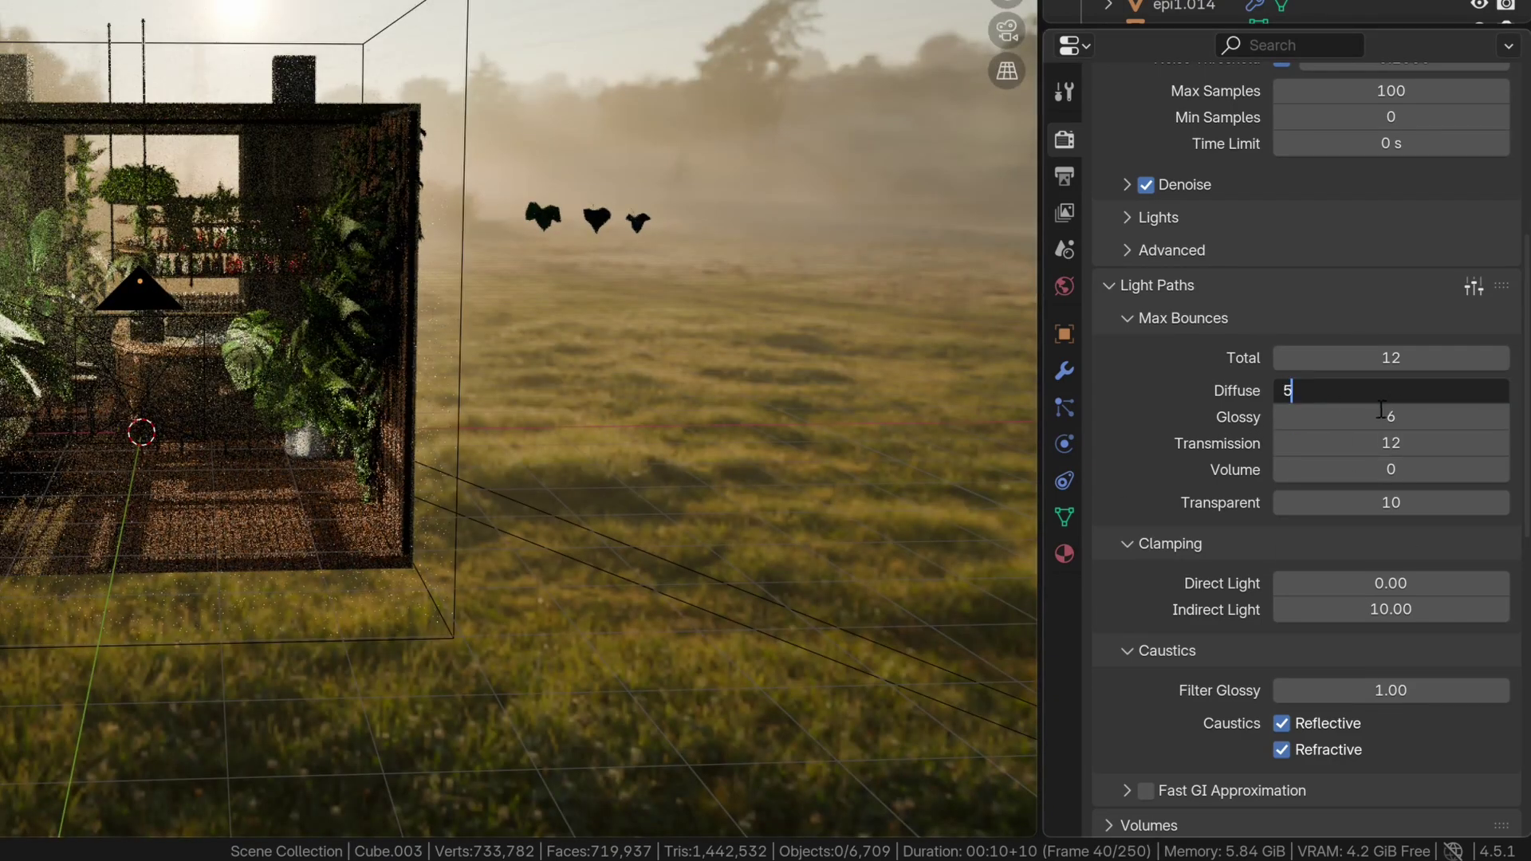
key("Return")
Step: Set Transmission max bounces to 8
left_click(1292, 444)
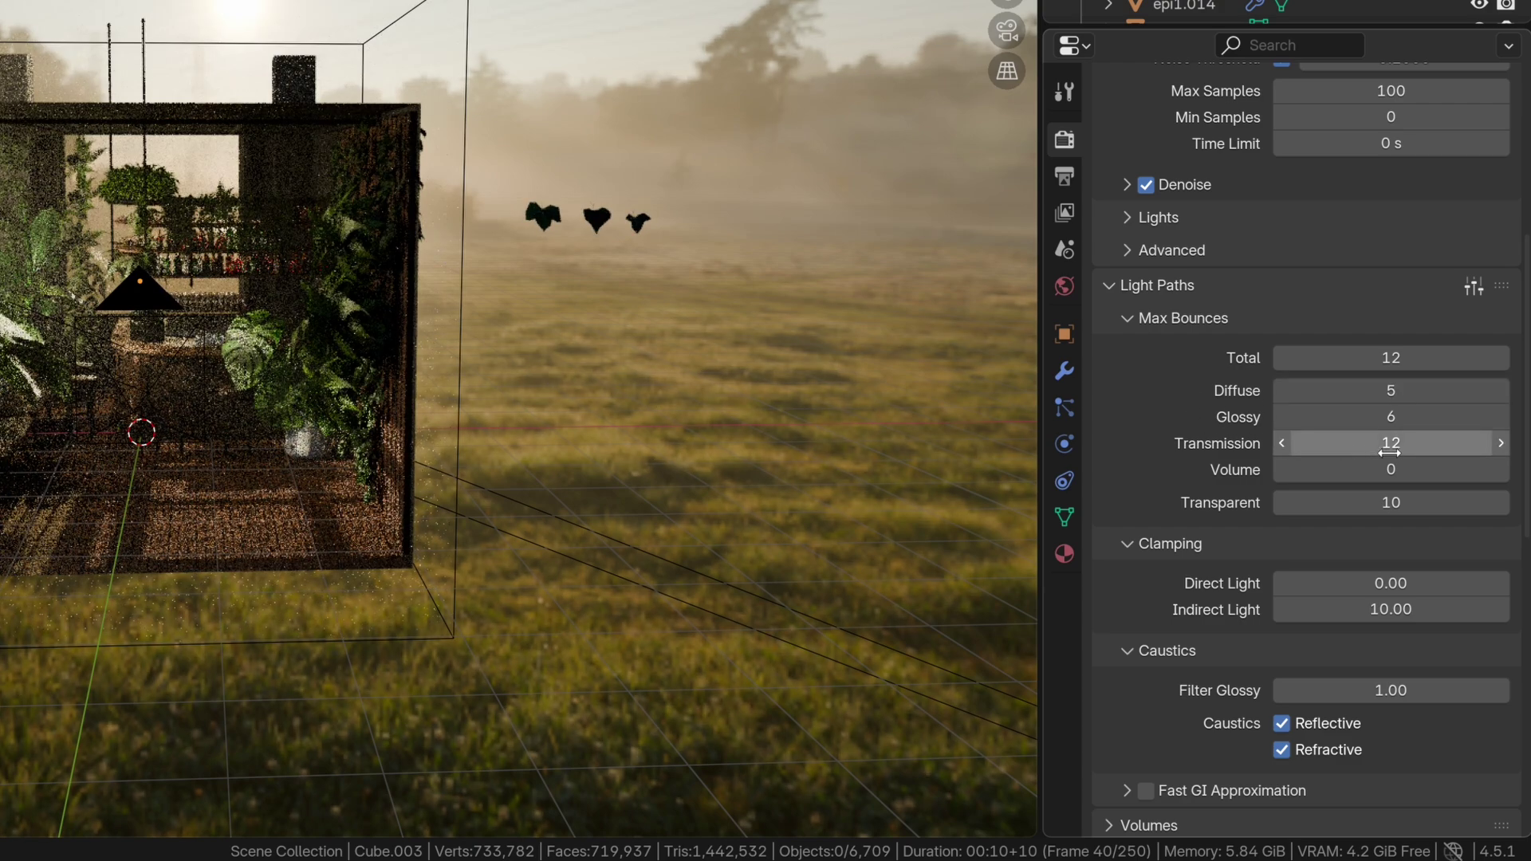
key("Return")
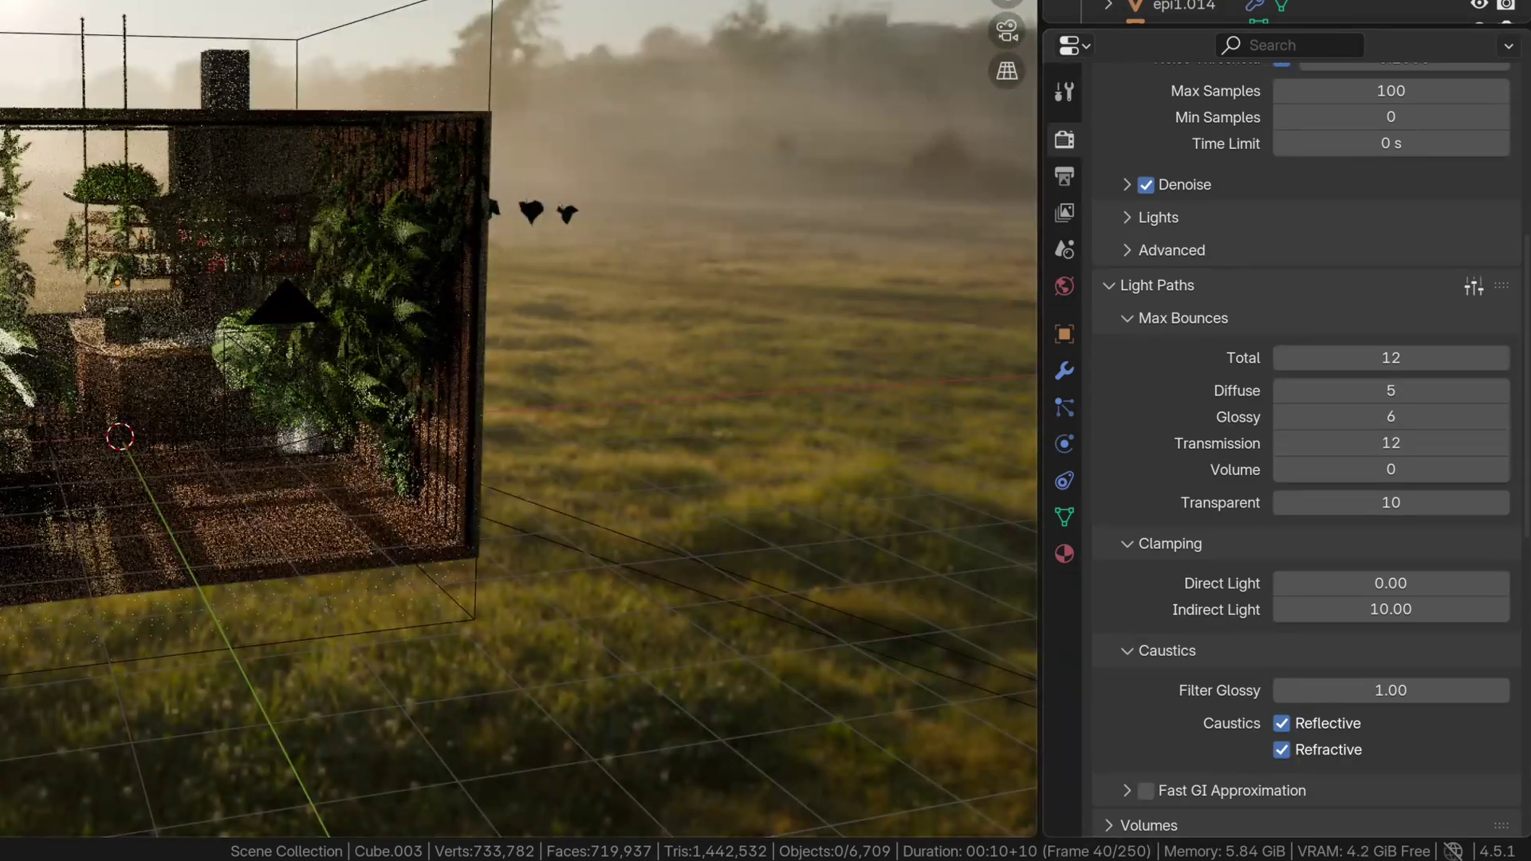
left_click(1384, 445)
type("8")
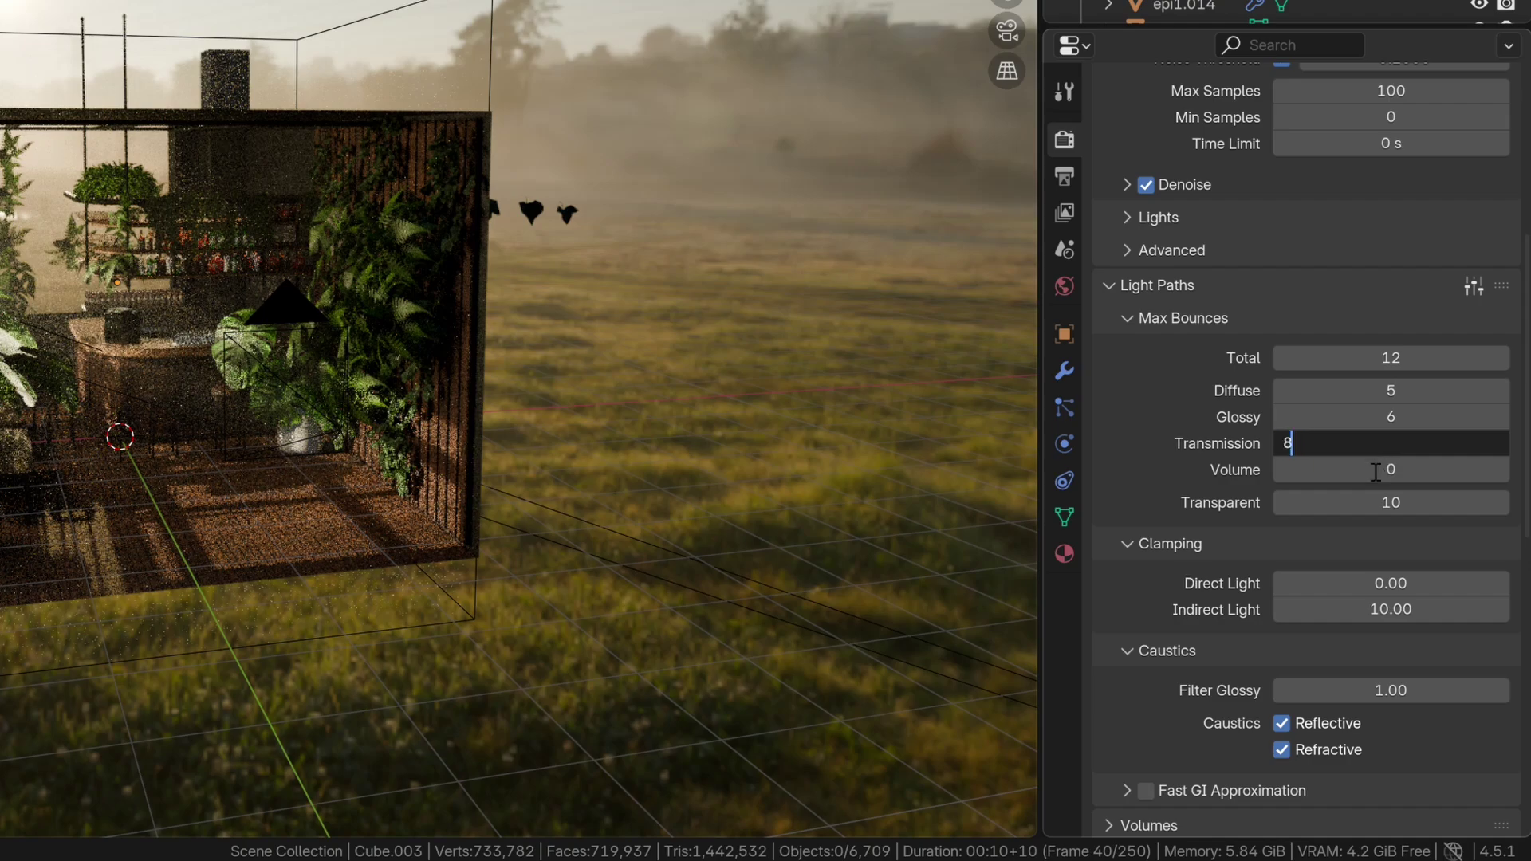
key("Return")
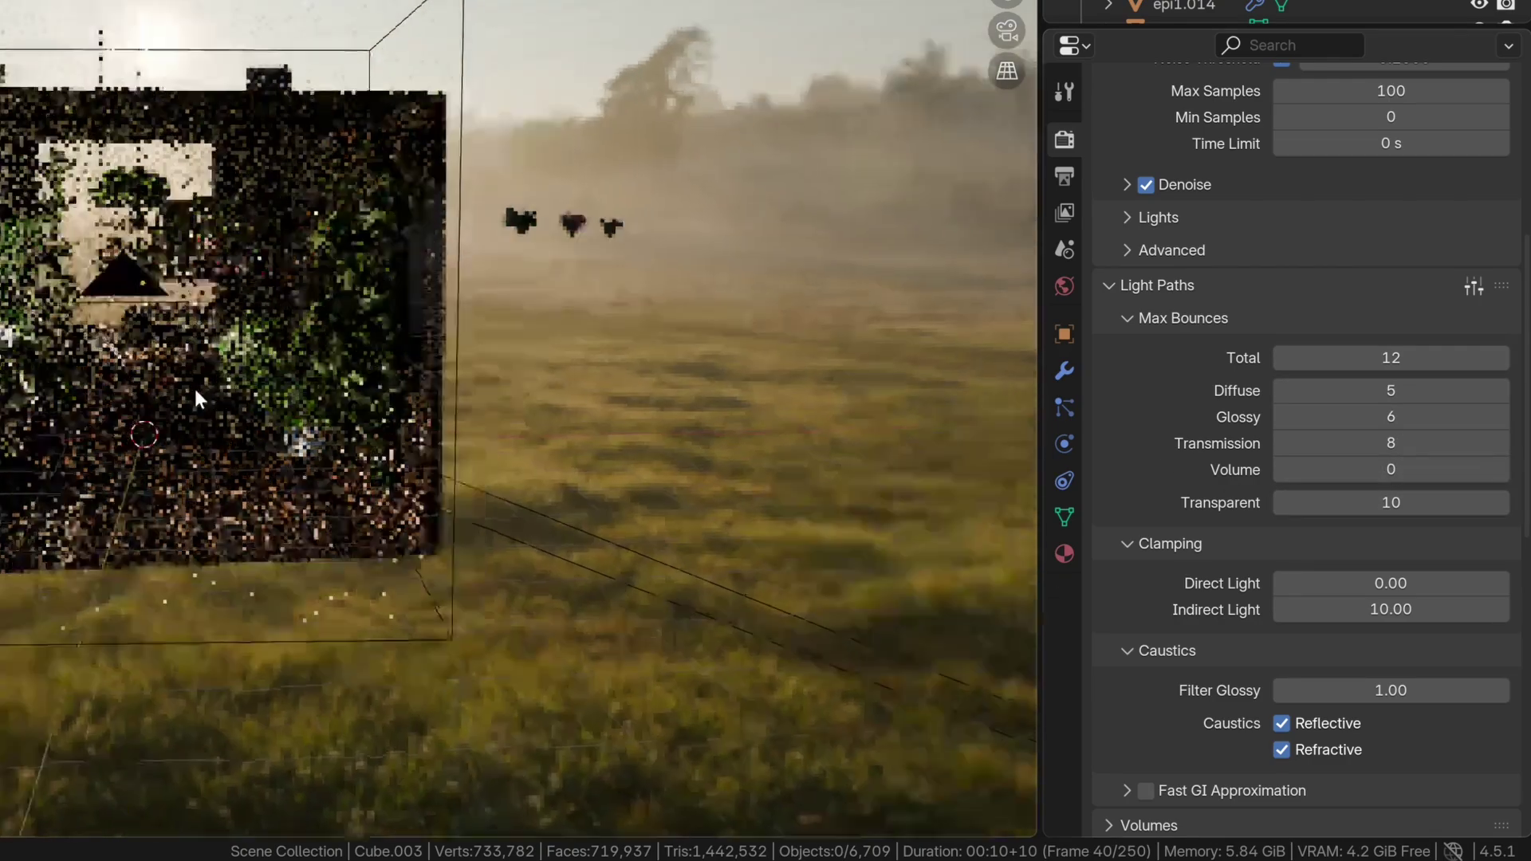
scroll(500, 423, "up", 5)
Step: Tick Render Region in Output Properties, then return to Render Properties' Caustics
scroll(568, 452, "down", 5)
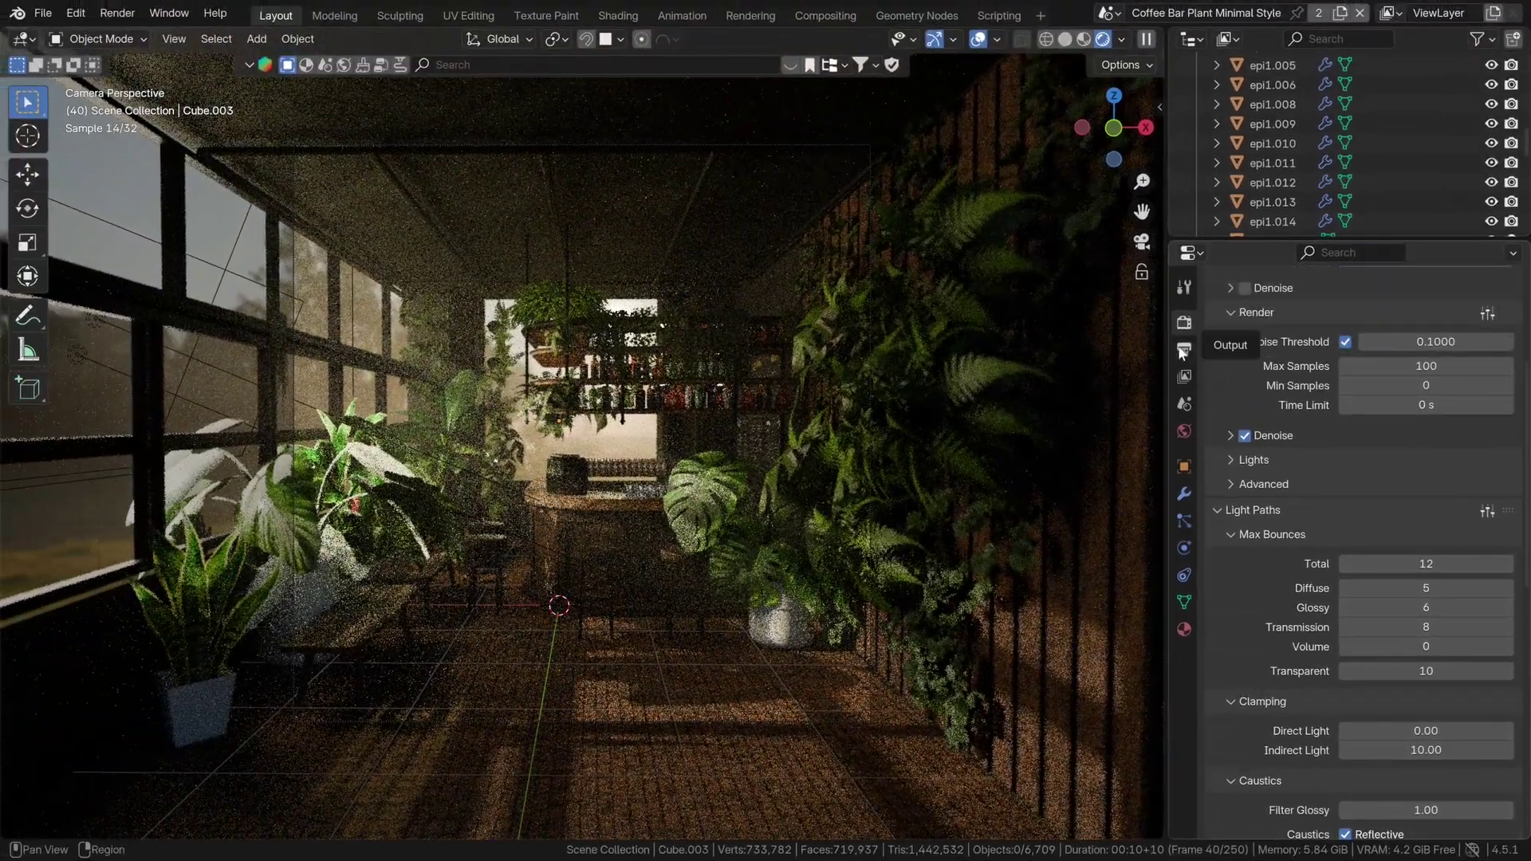
left_click(1184, 350)
left_click(1346, 452)
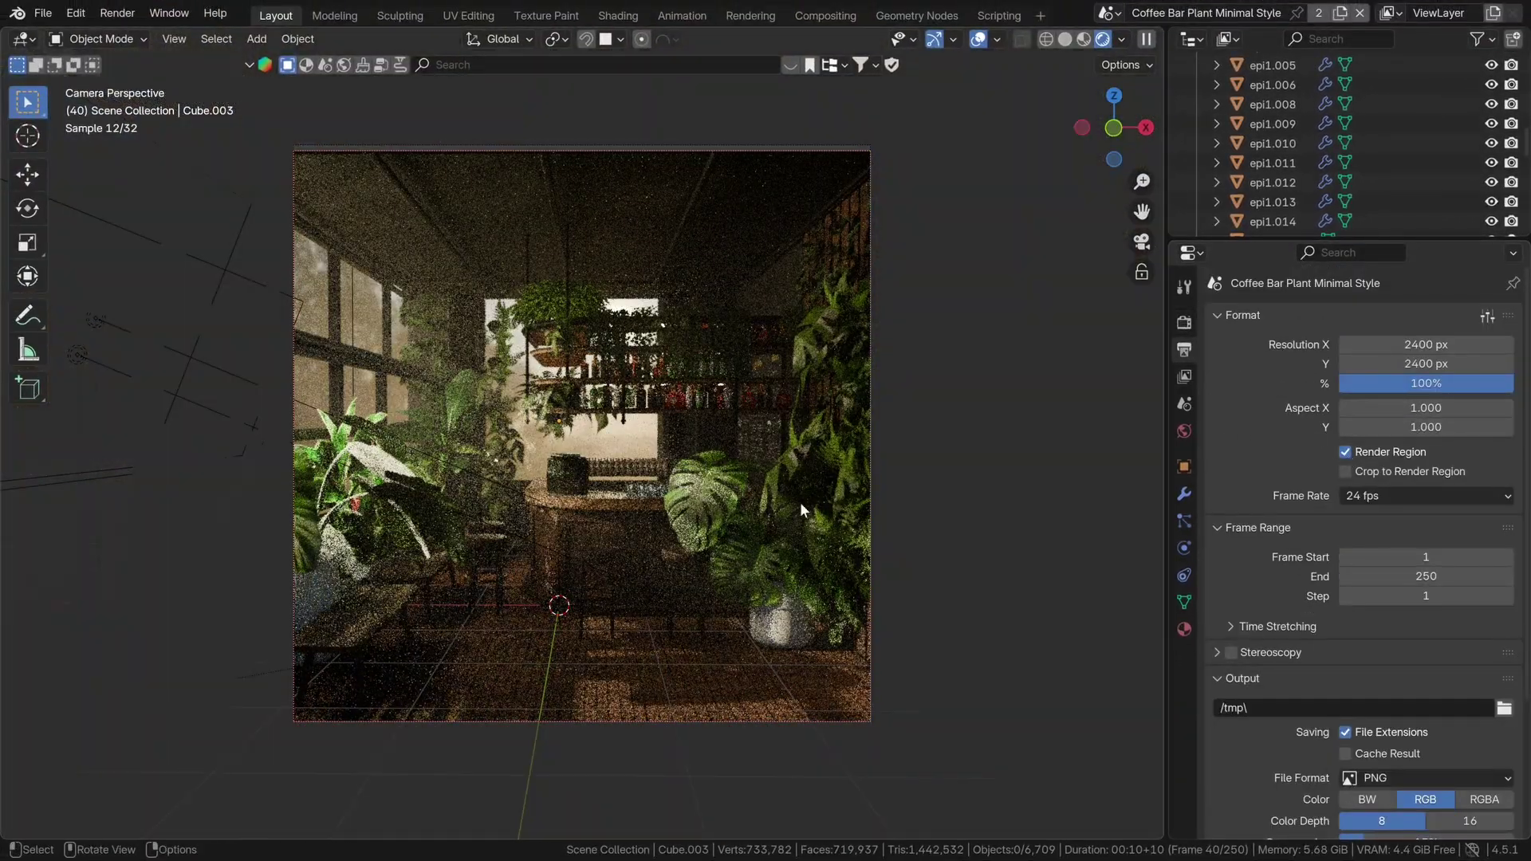
left_click(1185, 322)
scroll(1351, 596, "down", 3)
scroll(1351, 590, "down", 10)
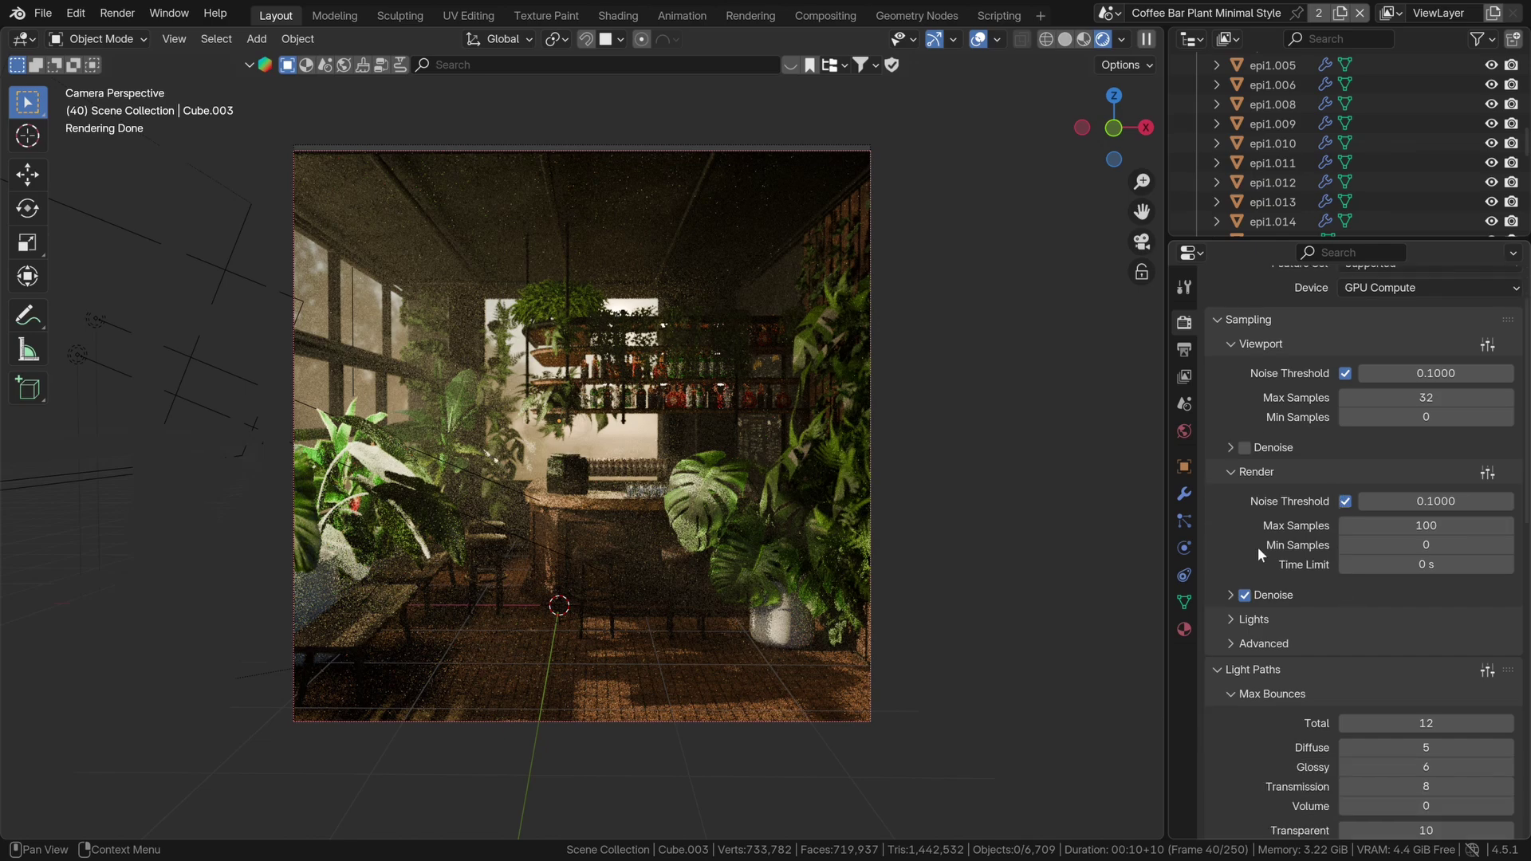
scroll(1250, 546, "down", 2)
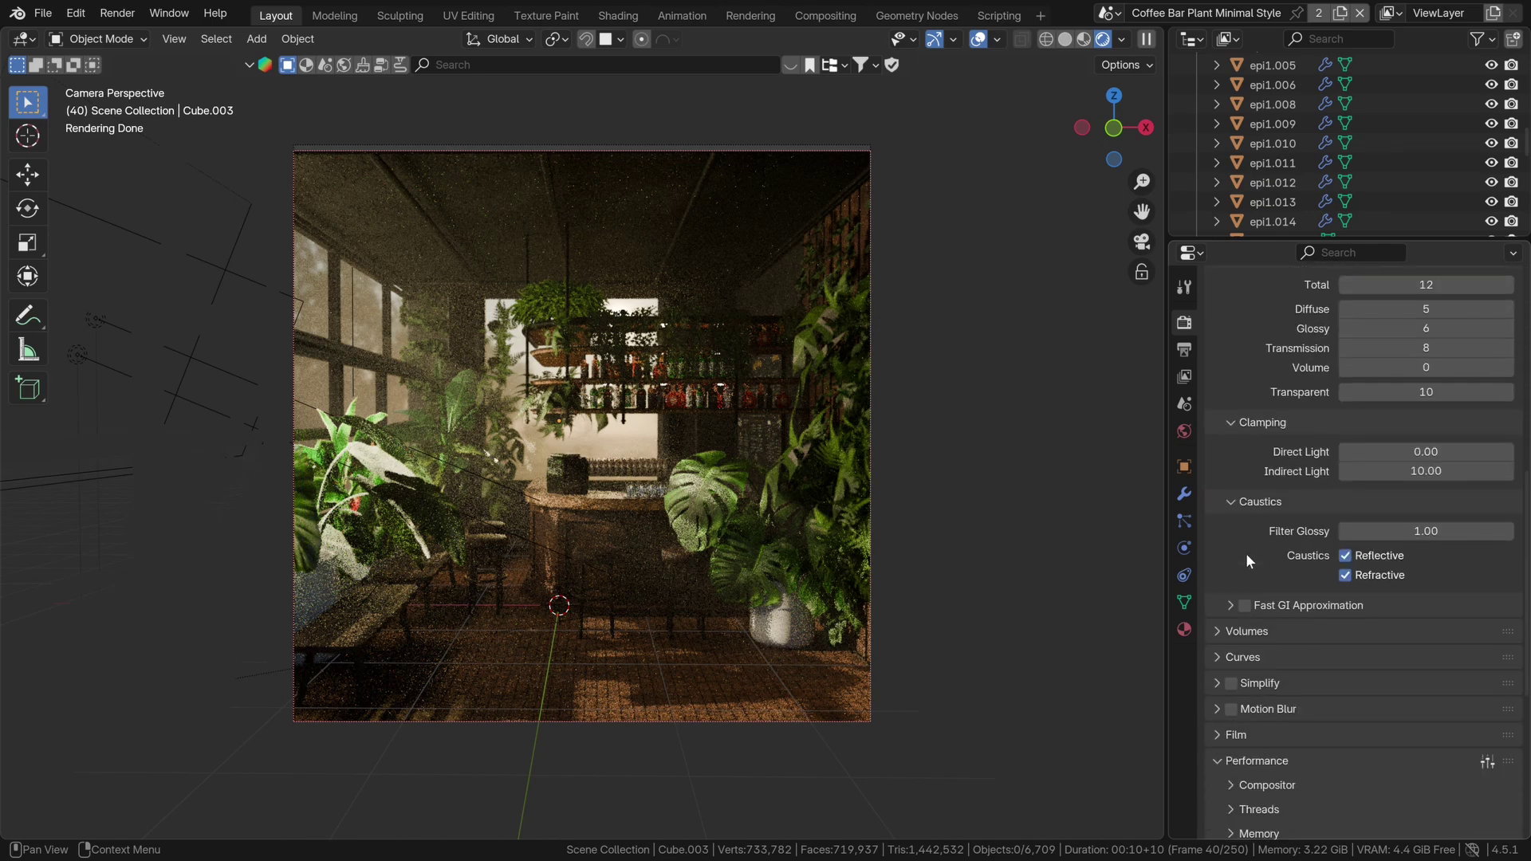
Step: Turn off both Reflective and Refractive caustics
left_click(1347, 557)
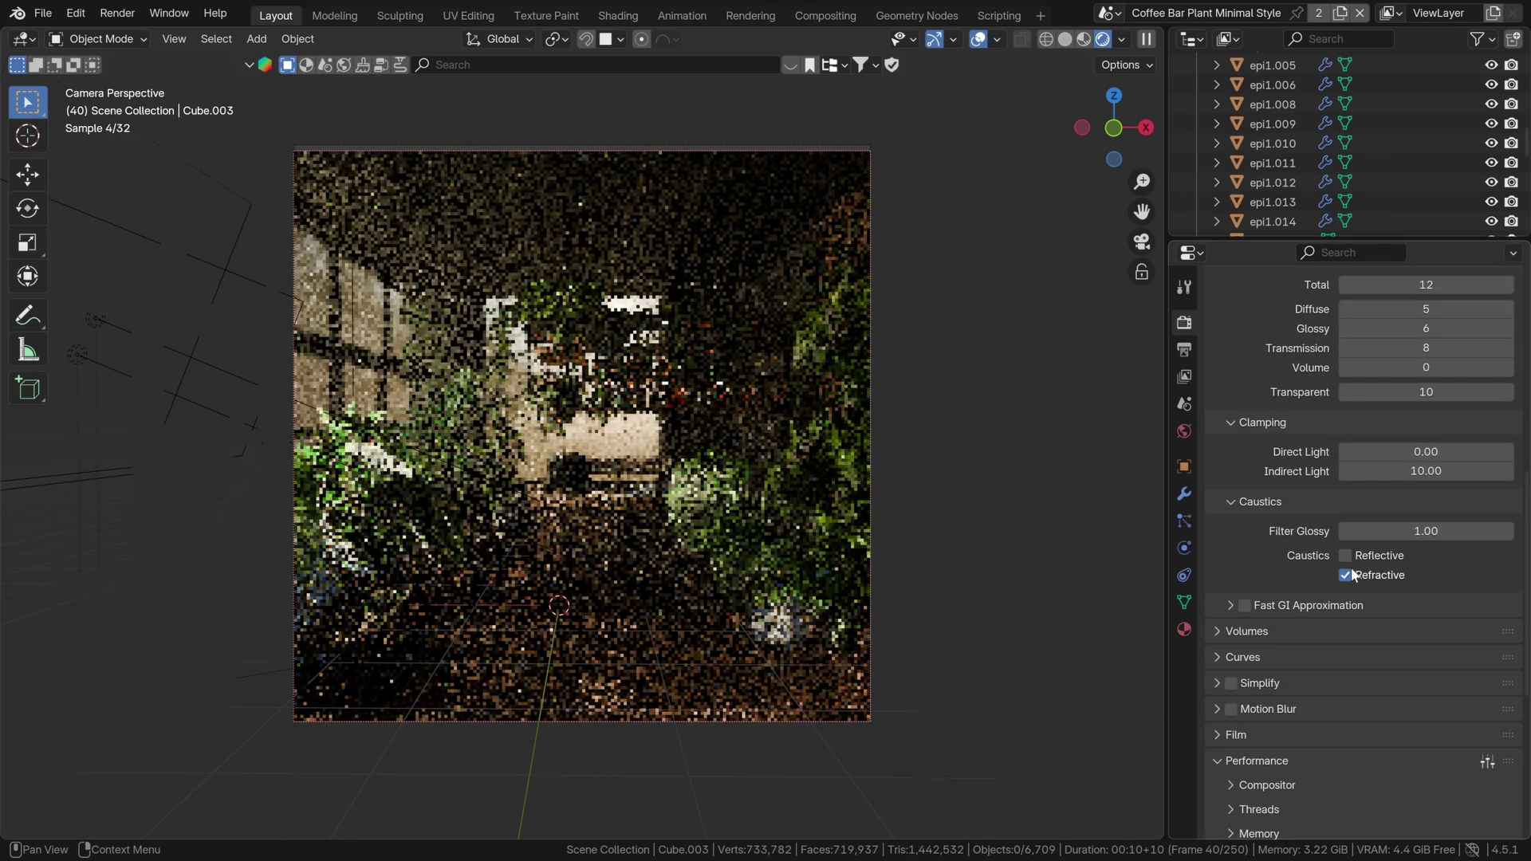
left_click(1347, 576)
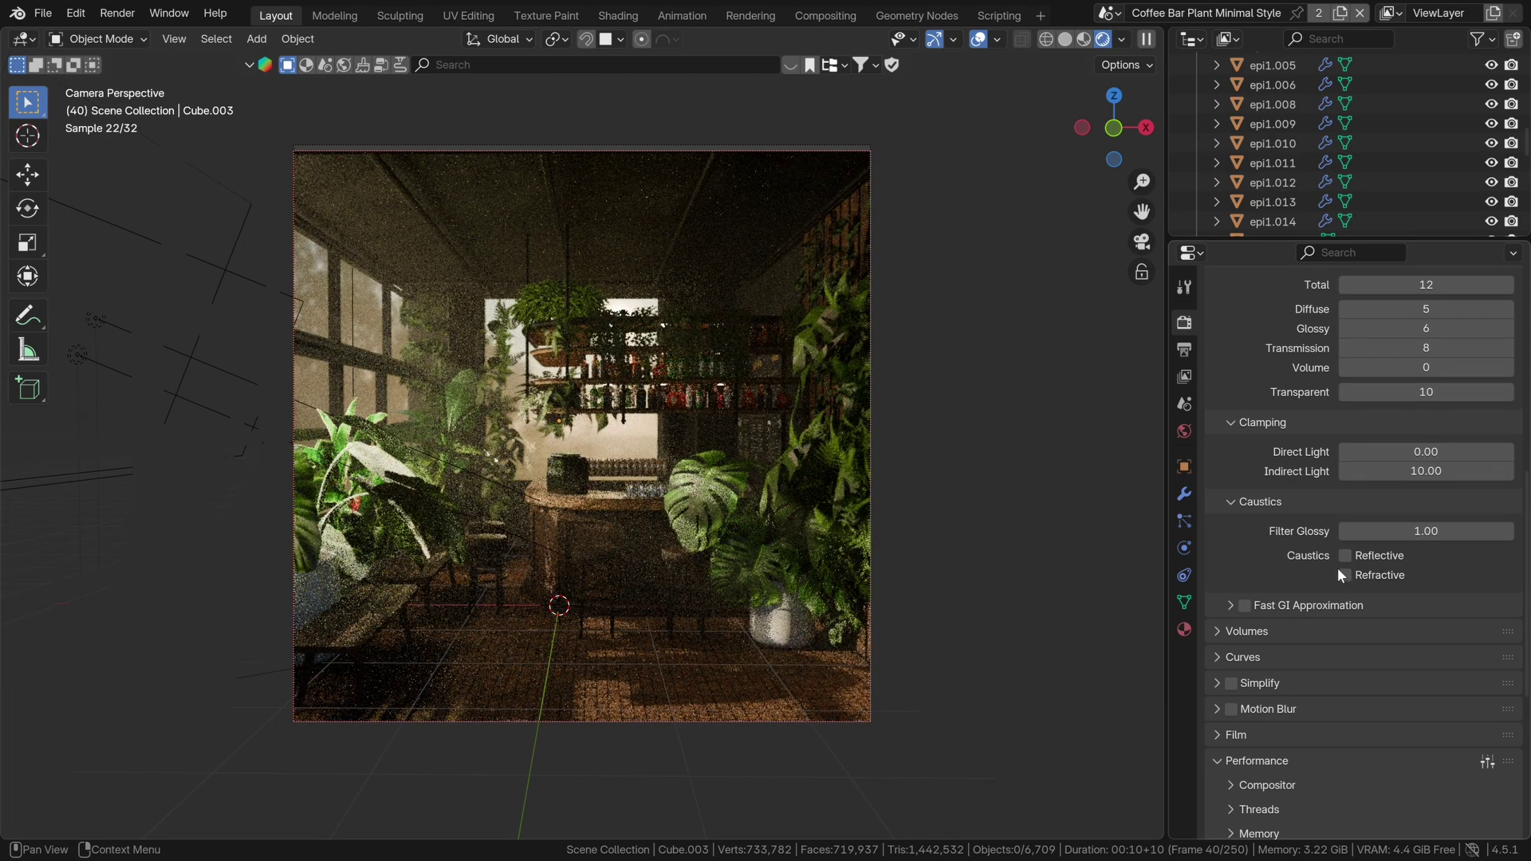
left_click(1346, 576)
left_click(1346, 556)
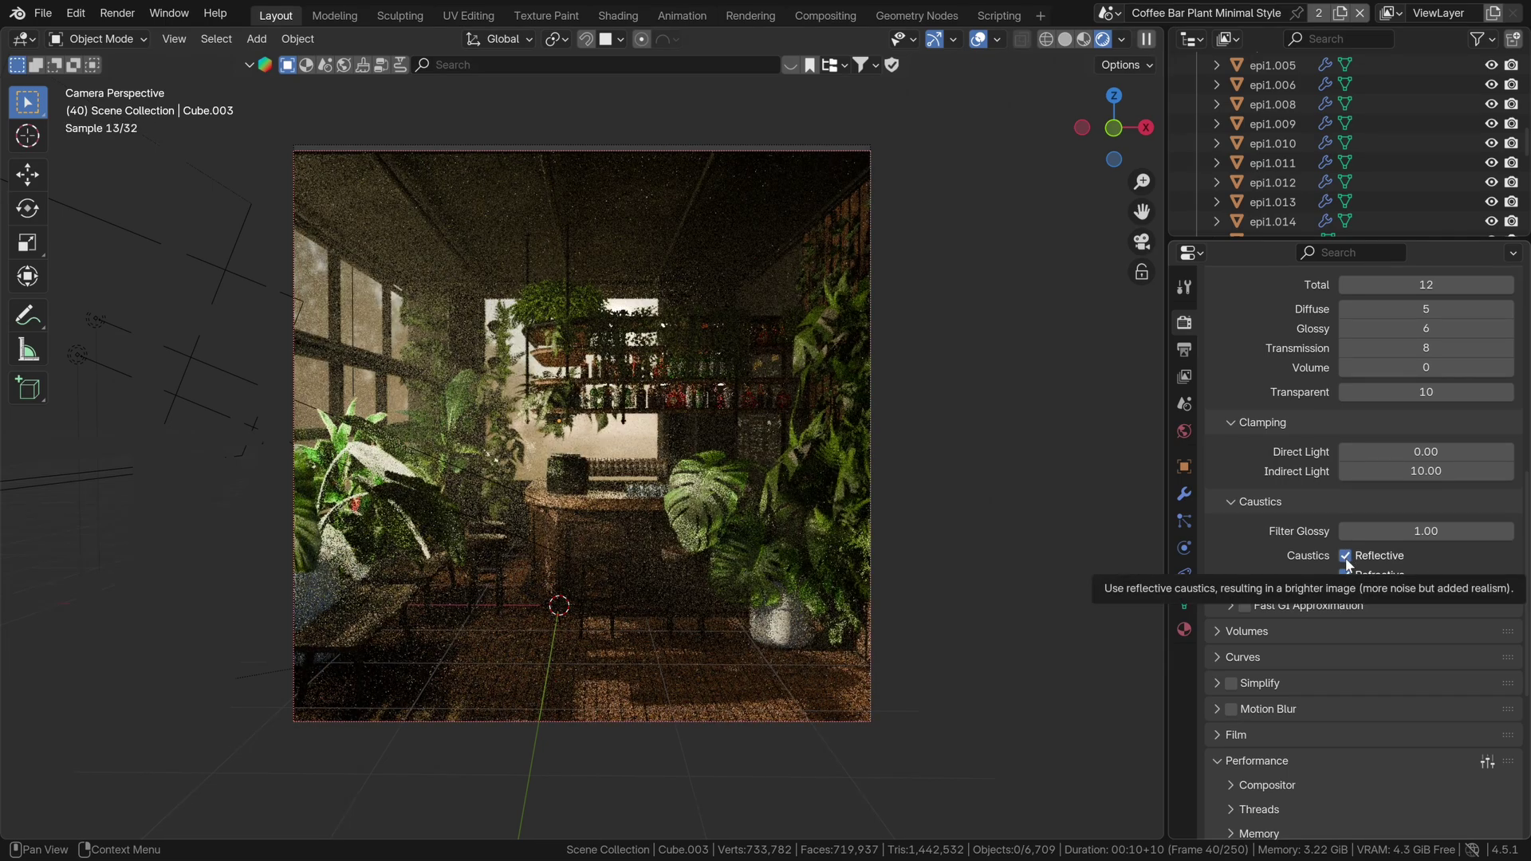
left_click(1346, 556)
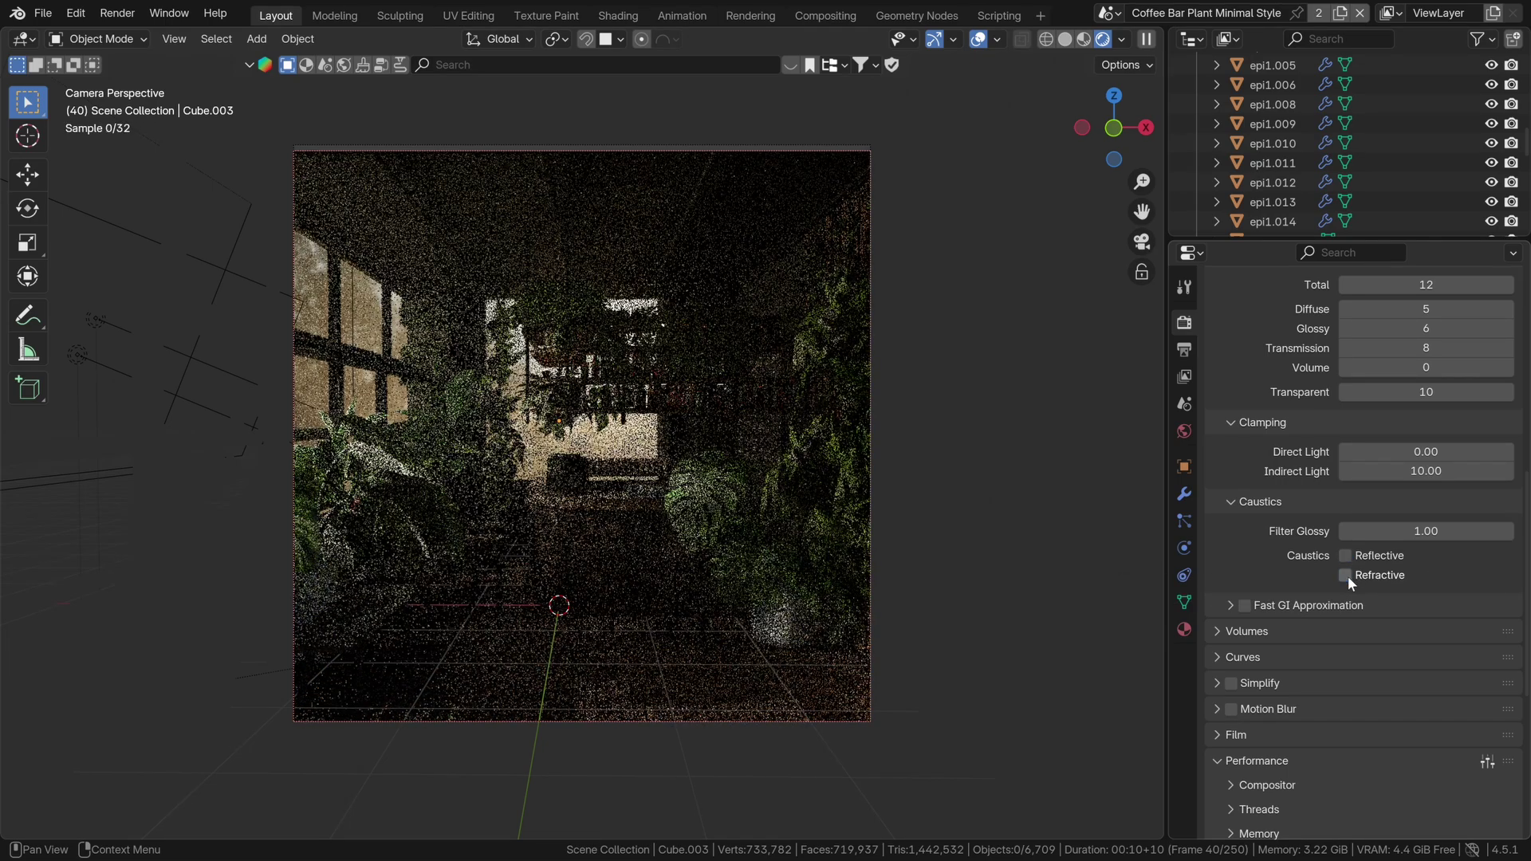
left_click(1346, 576)
scroll(1276, 571, "down", 1)
Step: Enable Fast GI Approximation
left_click(1246, 566)
left_click(1249, 571)
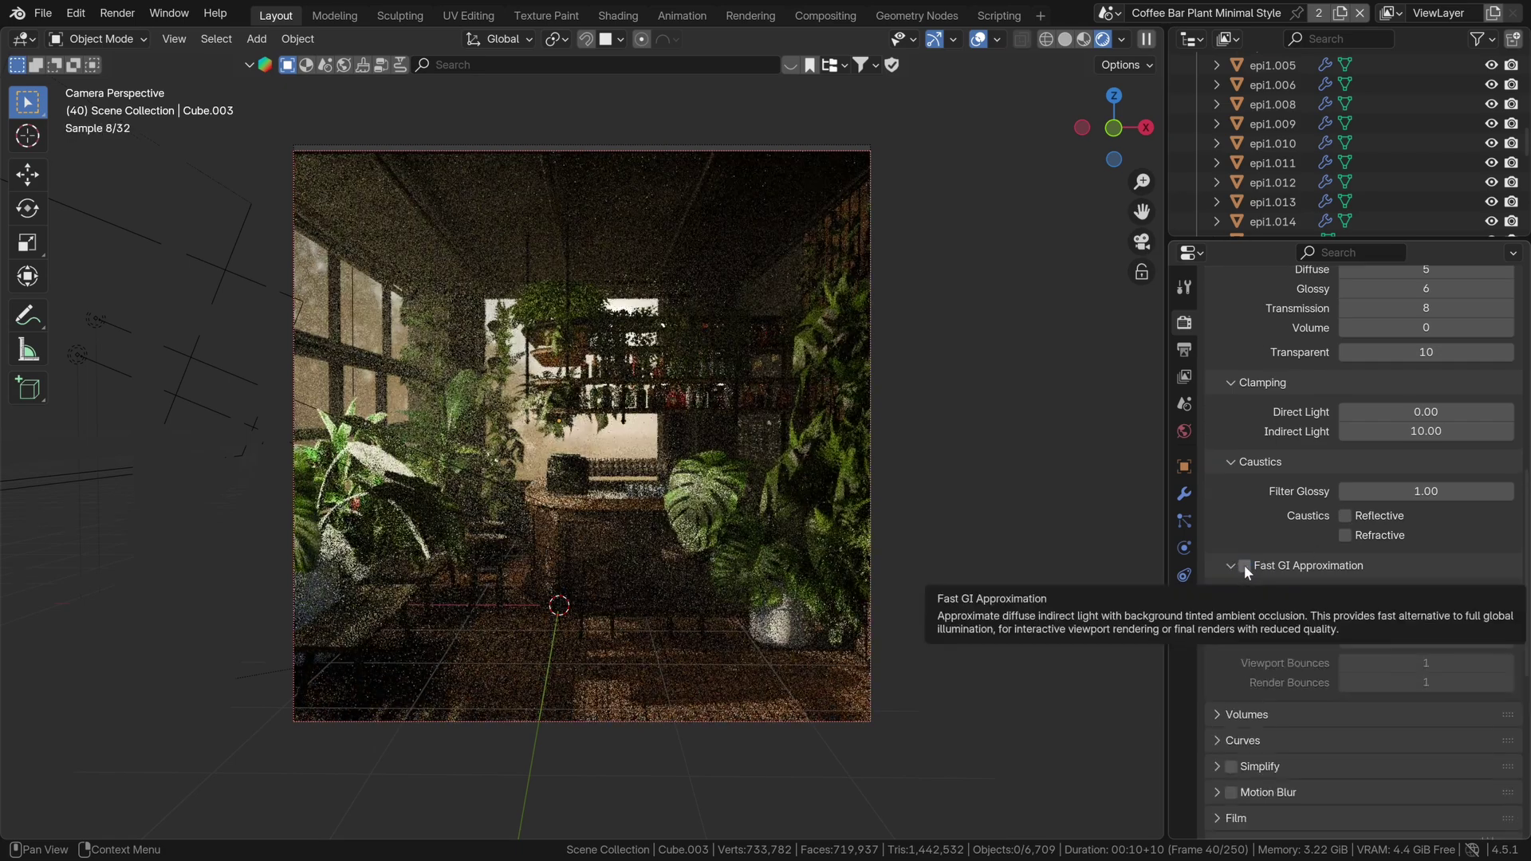
left_click(1231, 567)
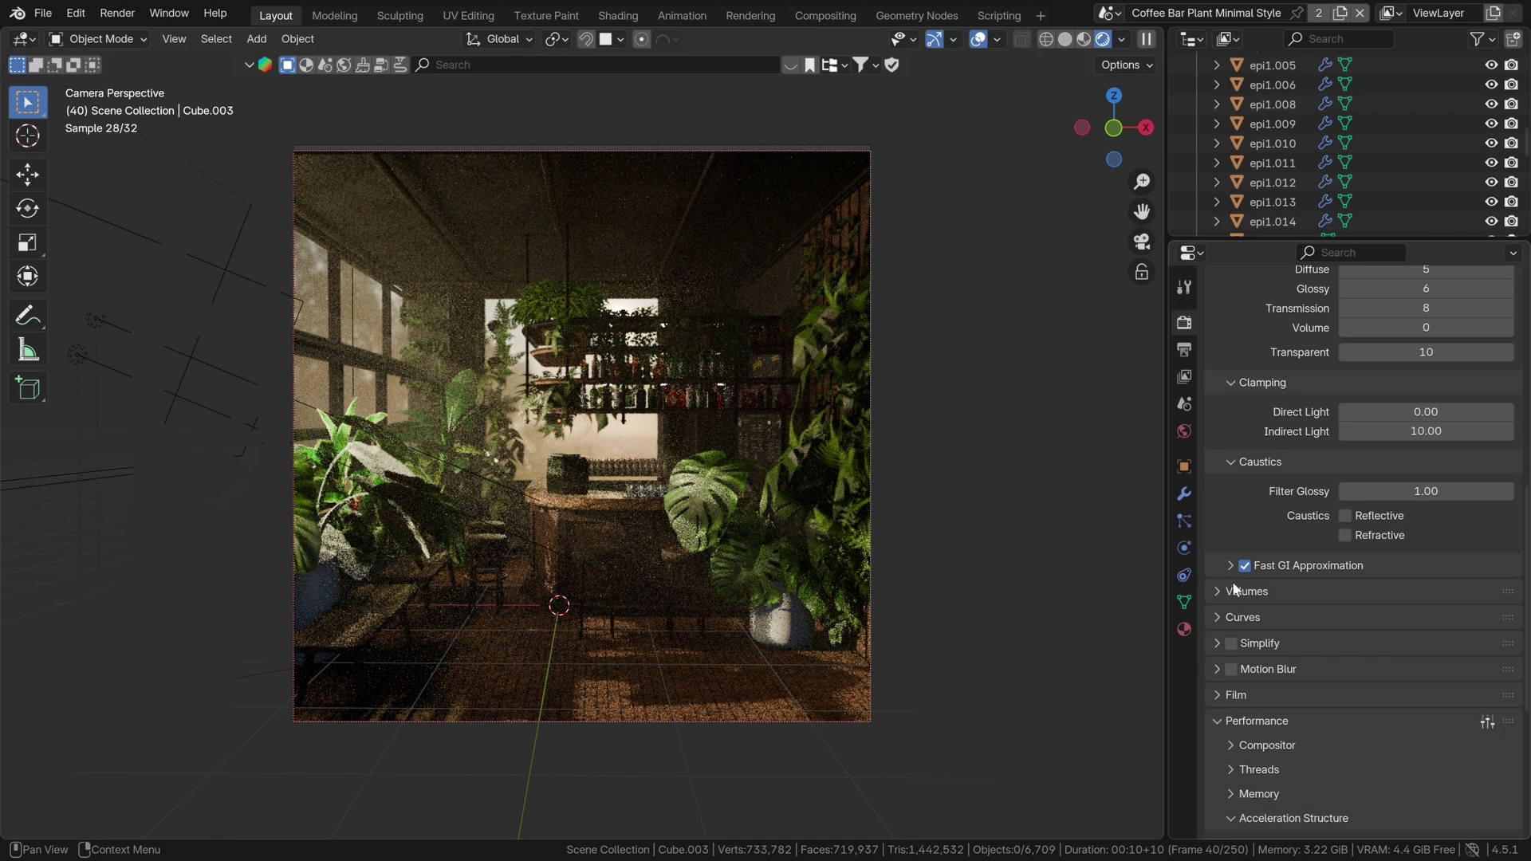
Step: Enable Persistent Data under Performance > Final Render
scroll(1232, 585, "down", 1)
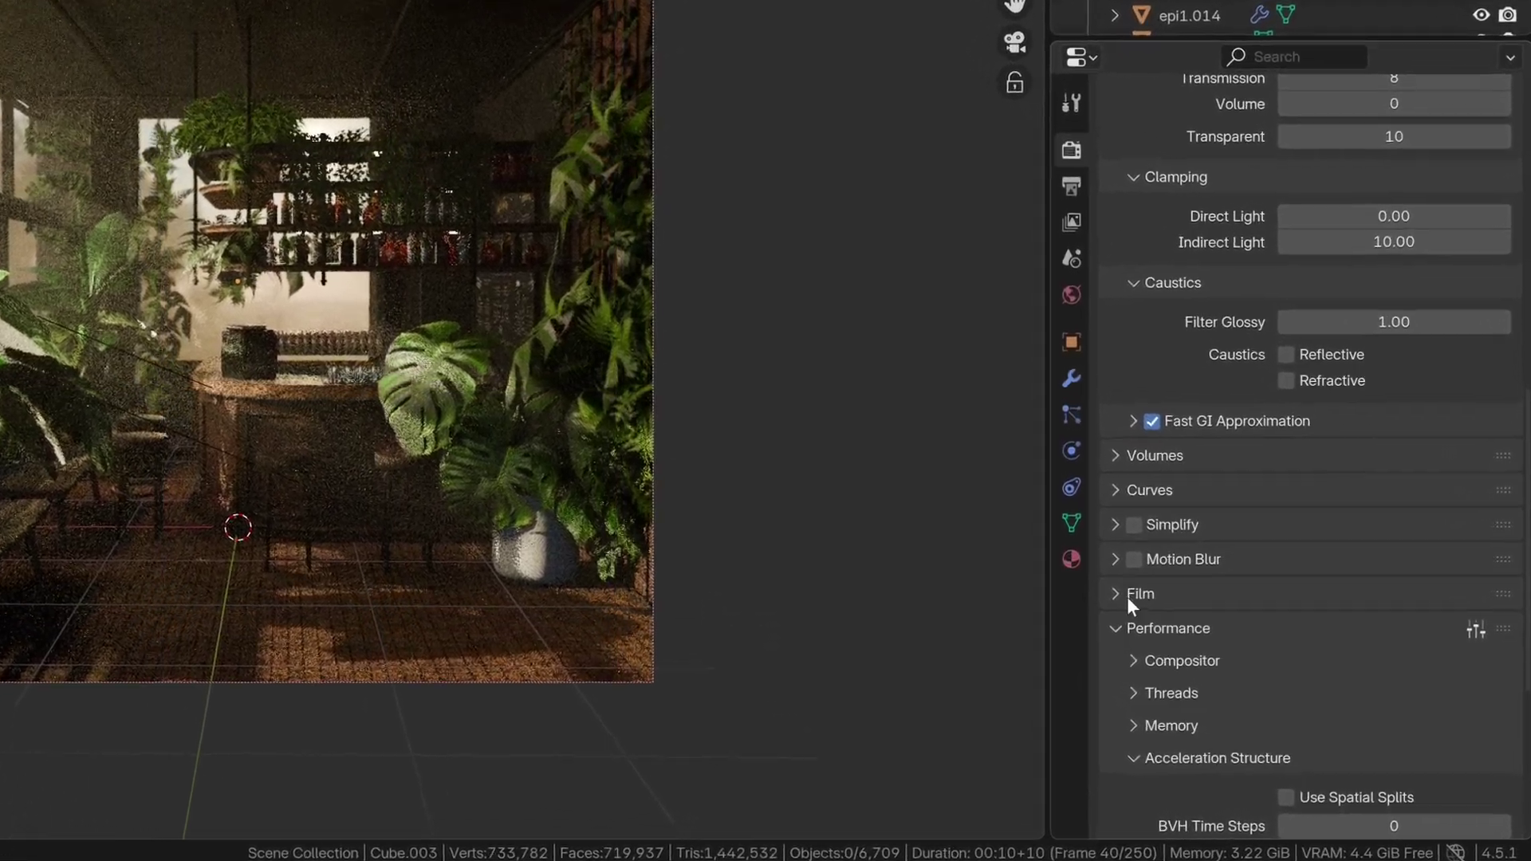
scroll(1148, 558, "down", 4)
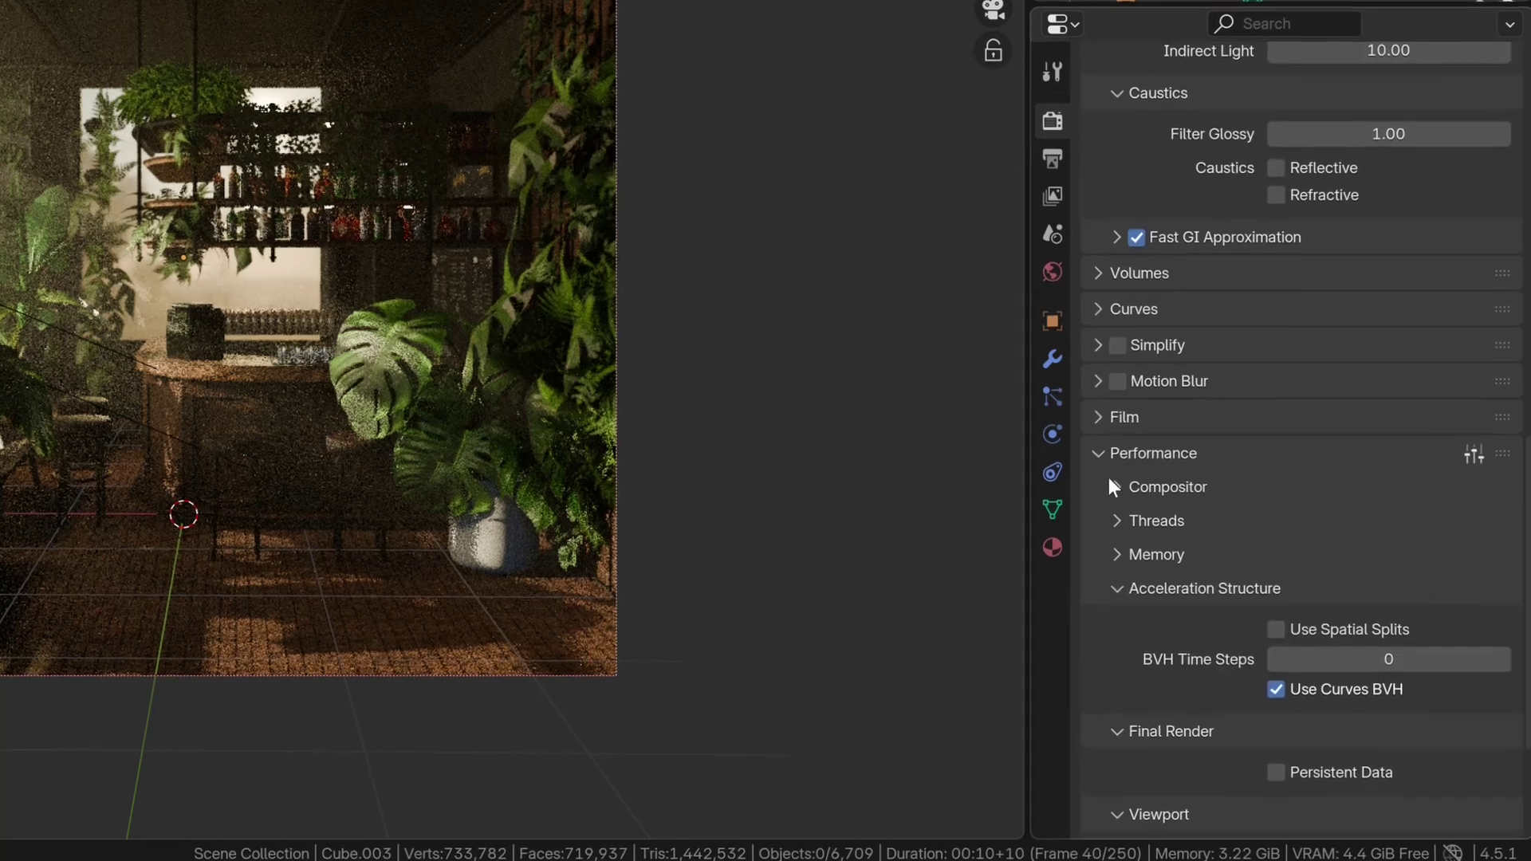
left_click(1099, 419)
left_click(1098, 420)
scroll(1125, 399, "down", 5)
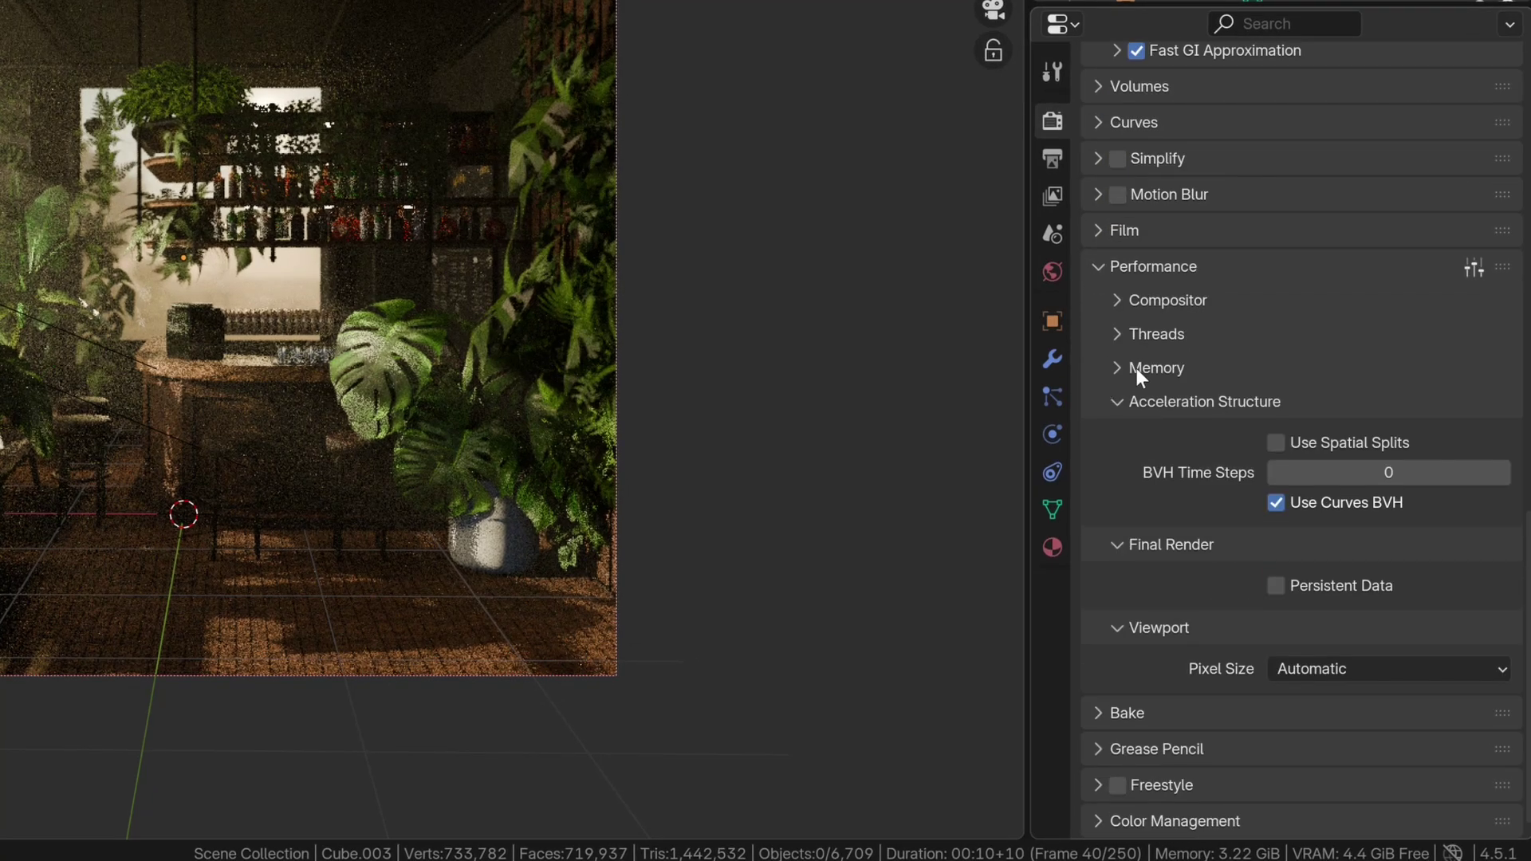
left_click(1276, 588)
left_click(1277, 587)
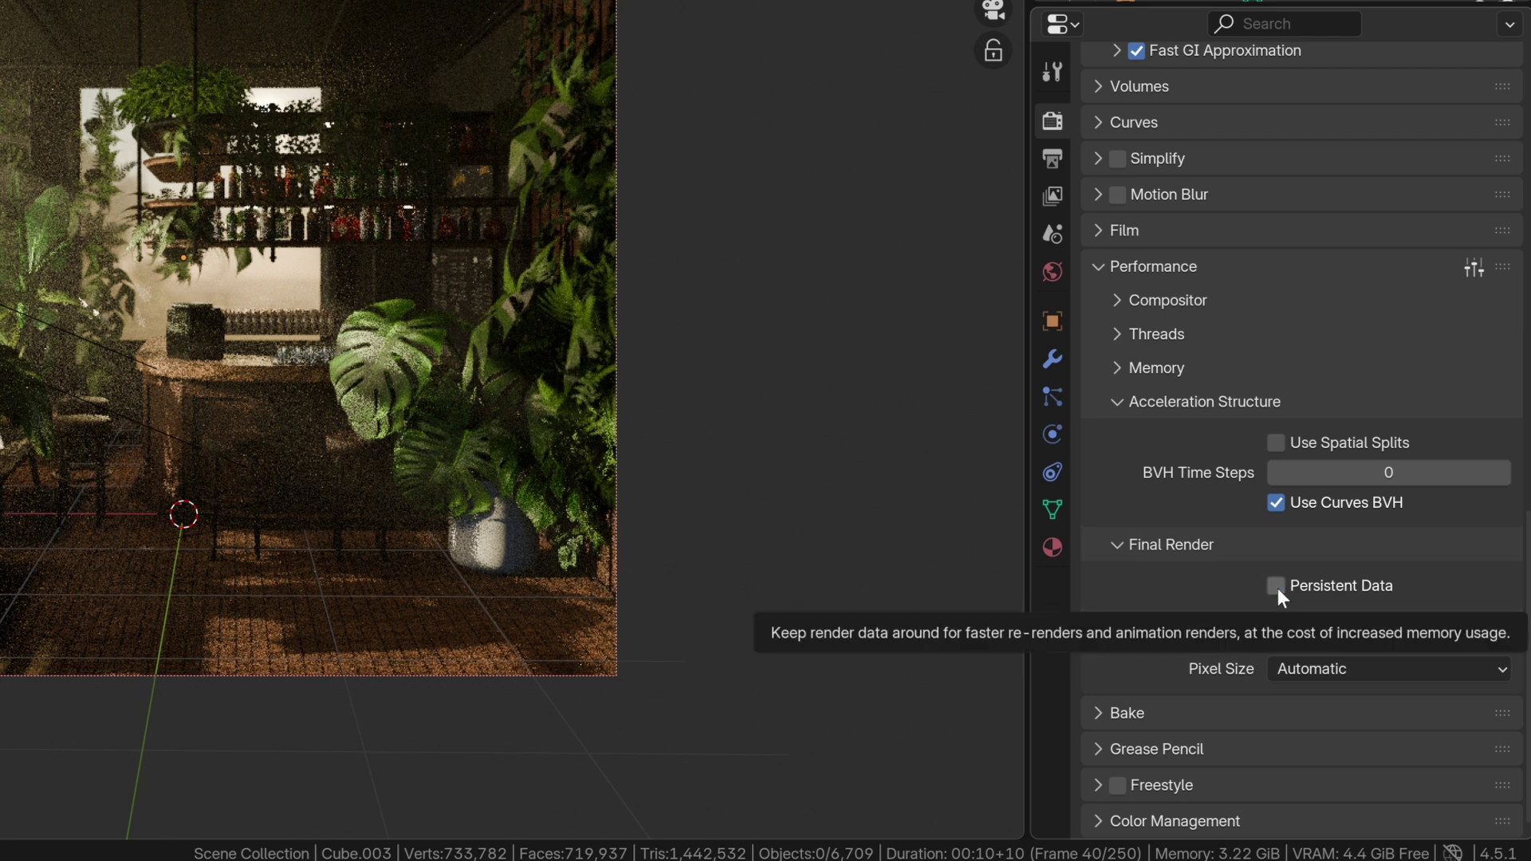
left_click(1276, 589)
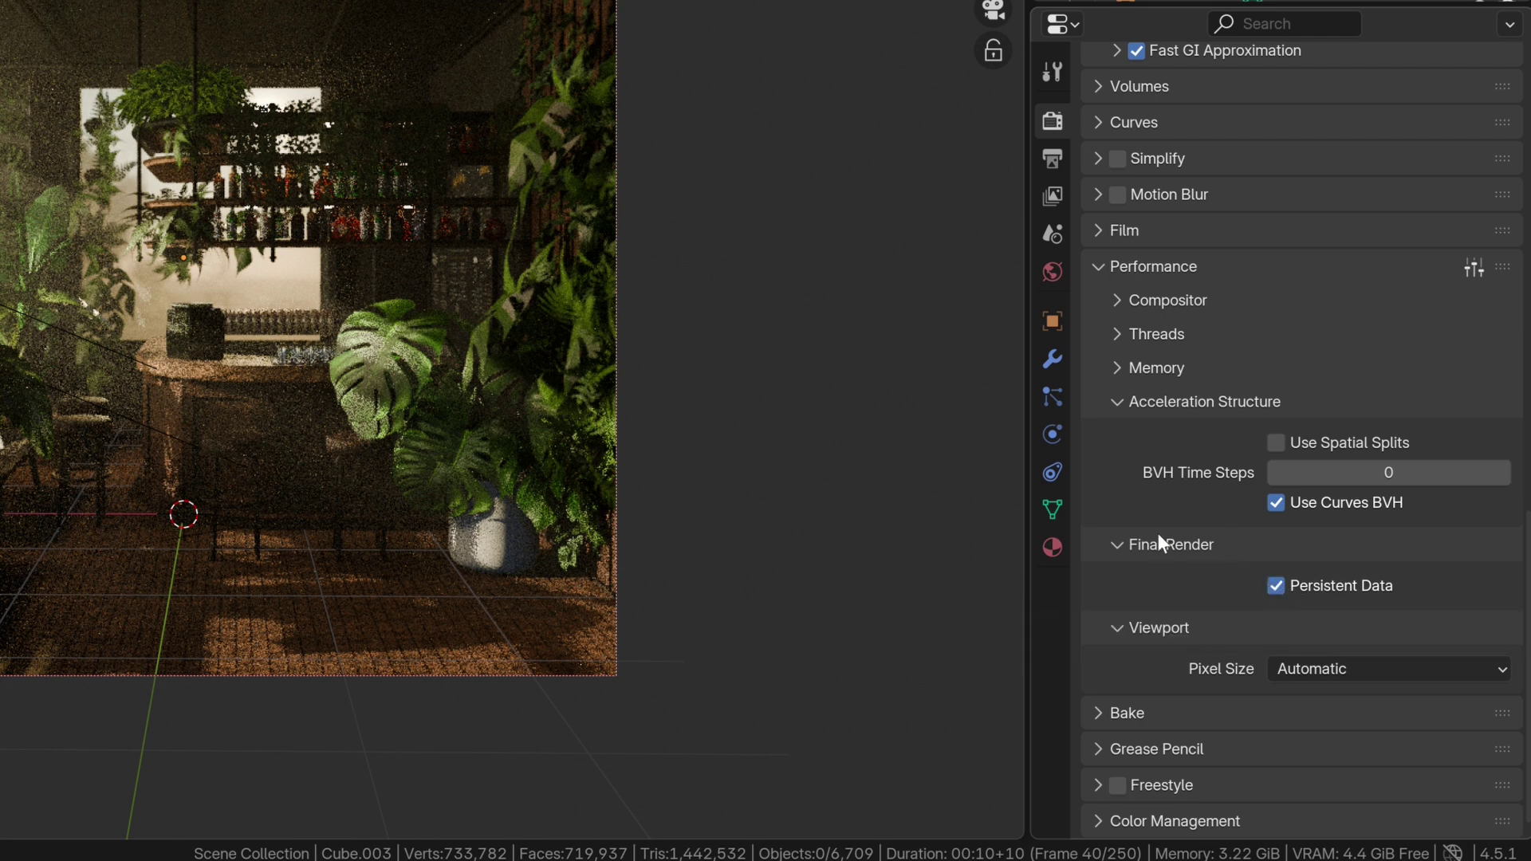
scroll(1164, 528, "up", 15)
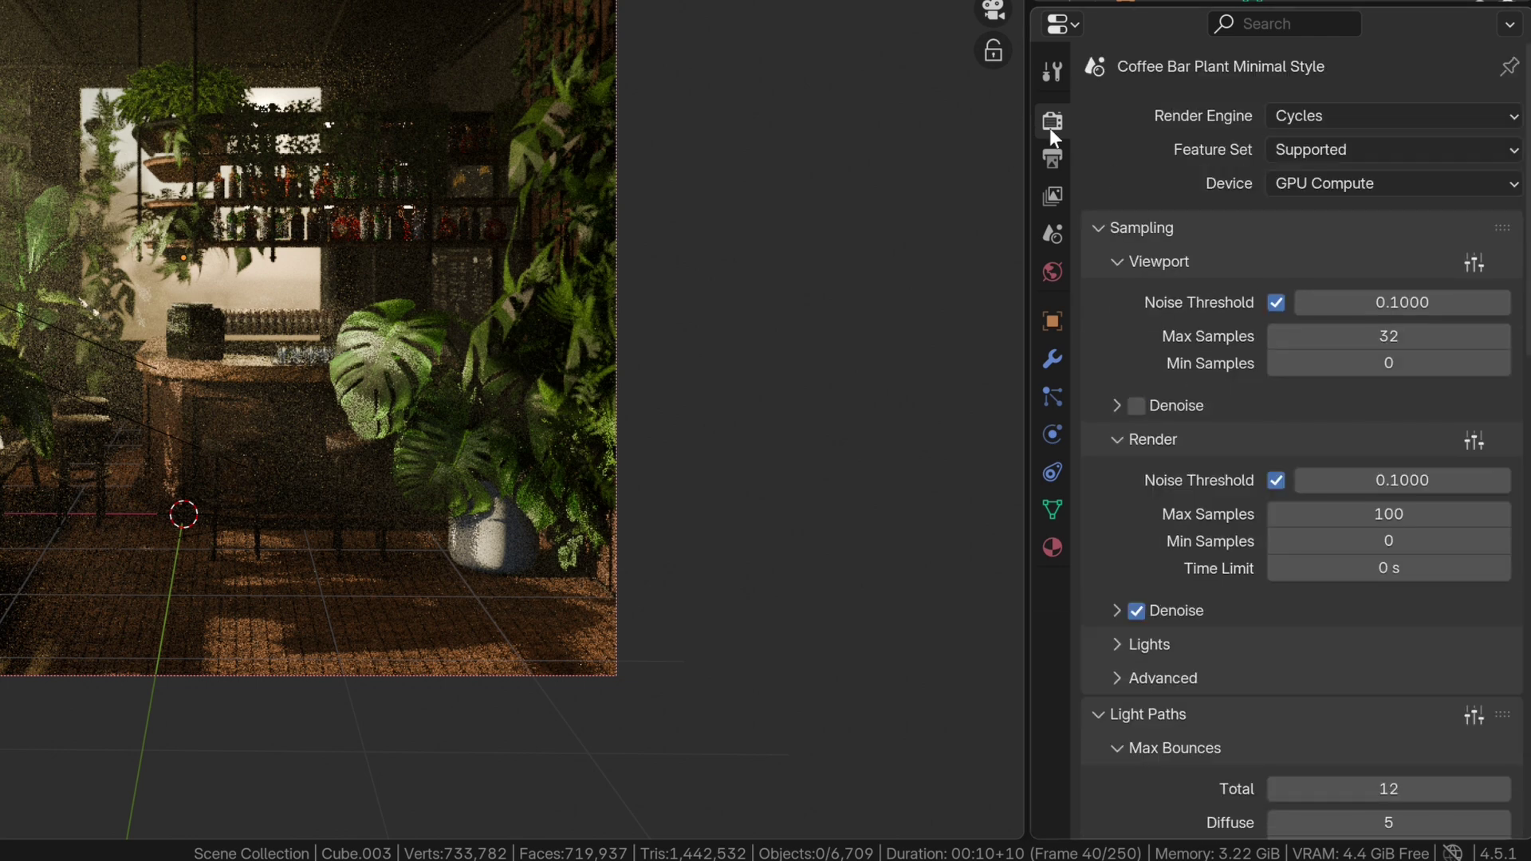
Step: Set the output File Format to PNG in Output Properties
left_click(1051, 156)
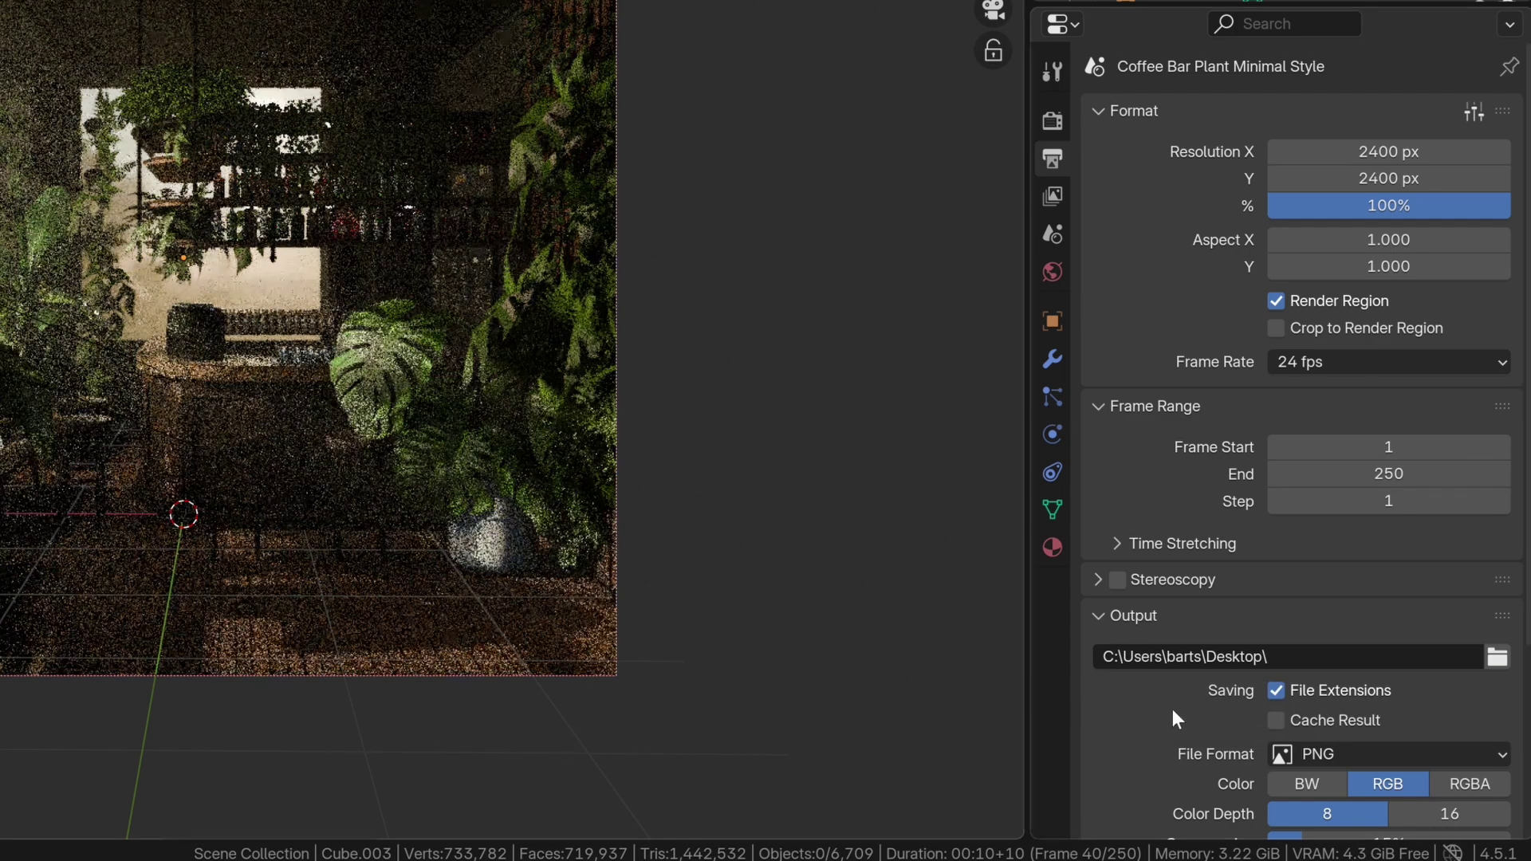
scroll(1168, 702, "down", 6)
left_click(1347, 520)
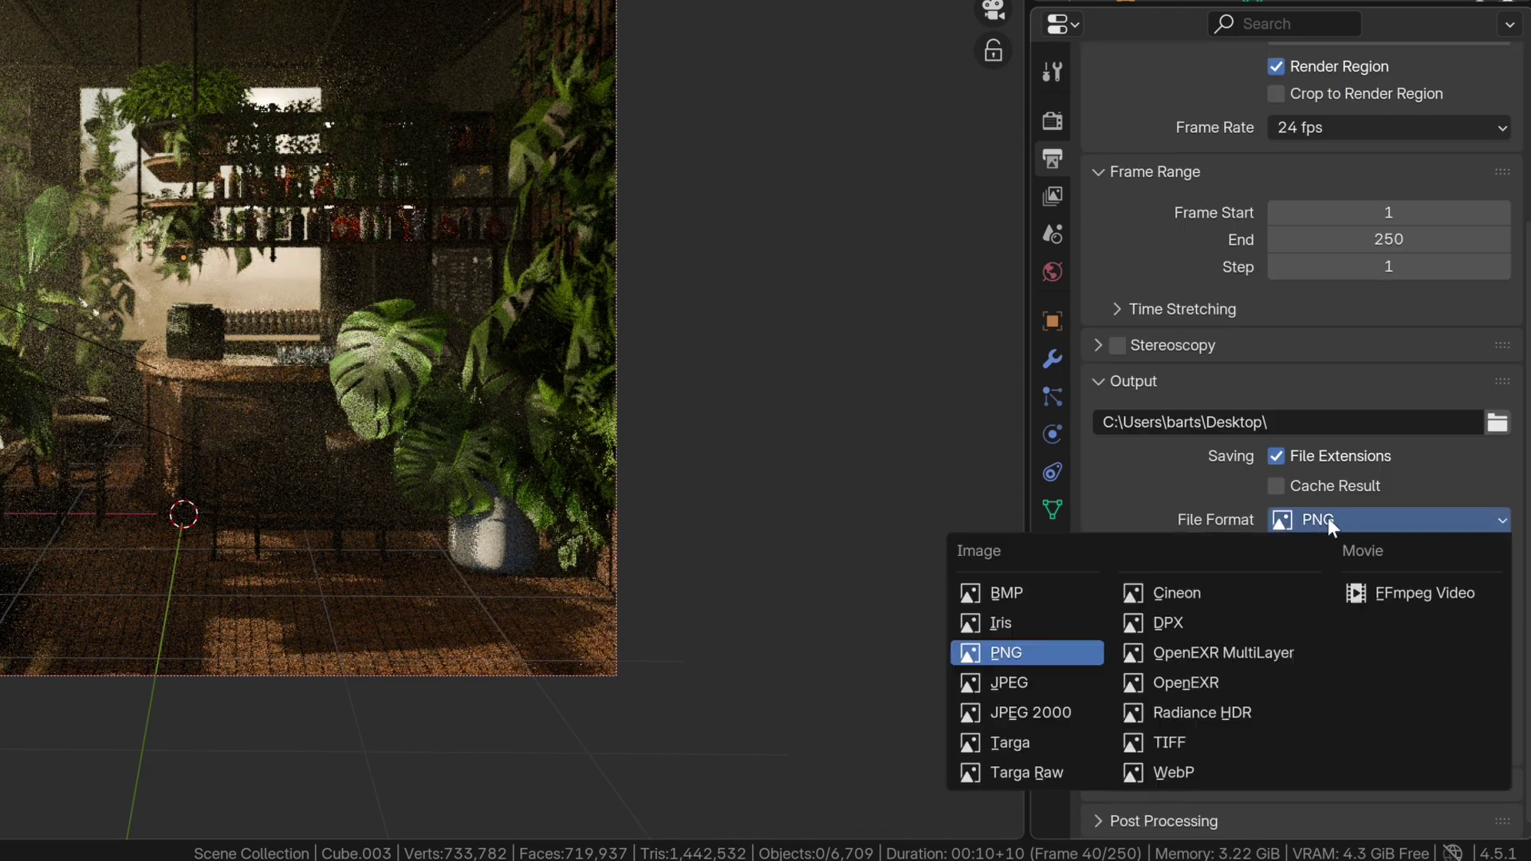
left_click(1021, 678)
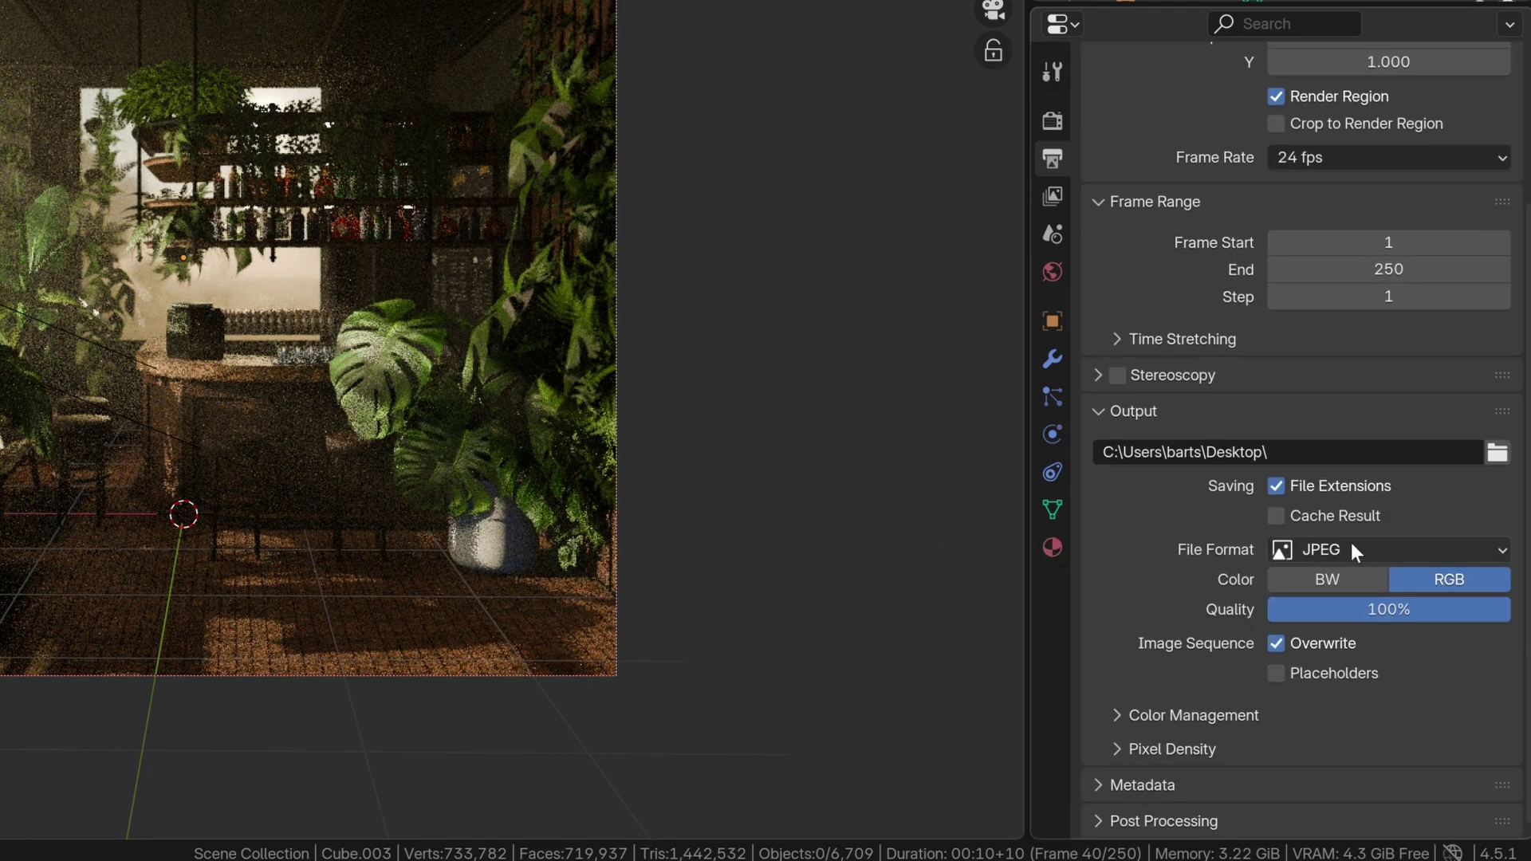
left_click(1306, 554)
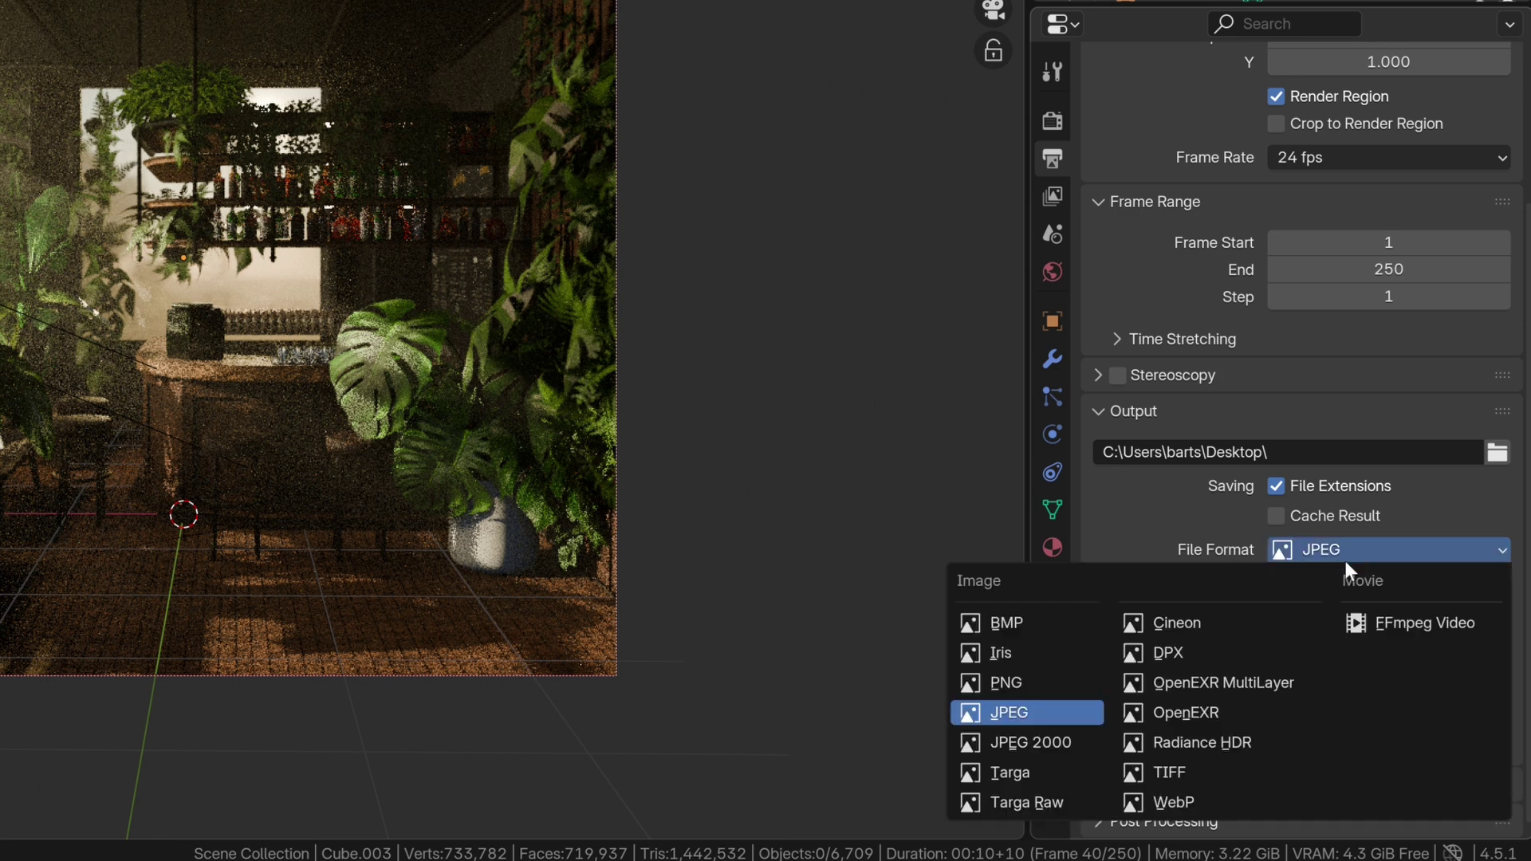
left_click(1021, 682)
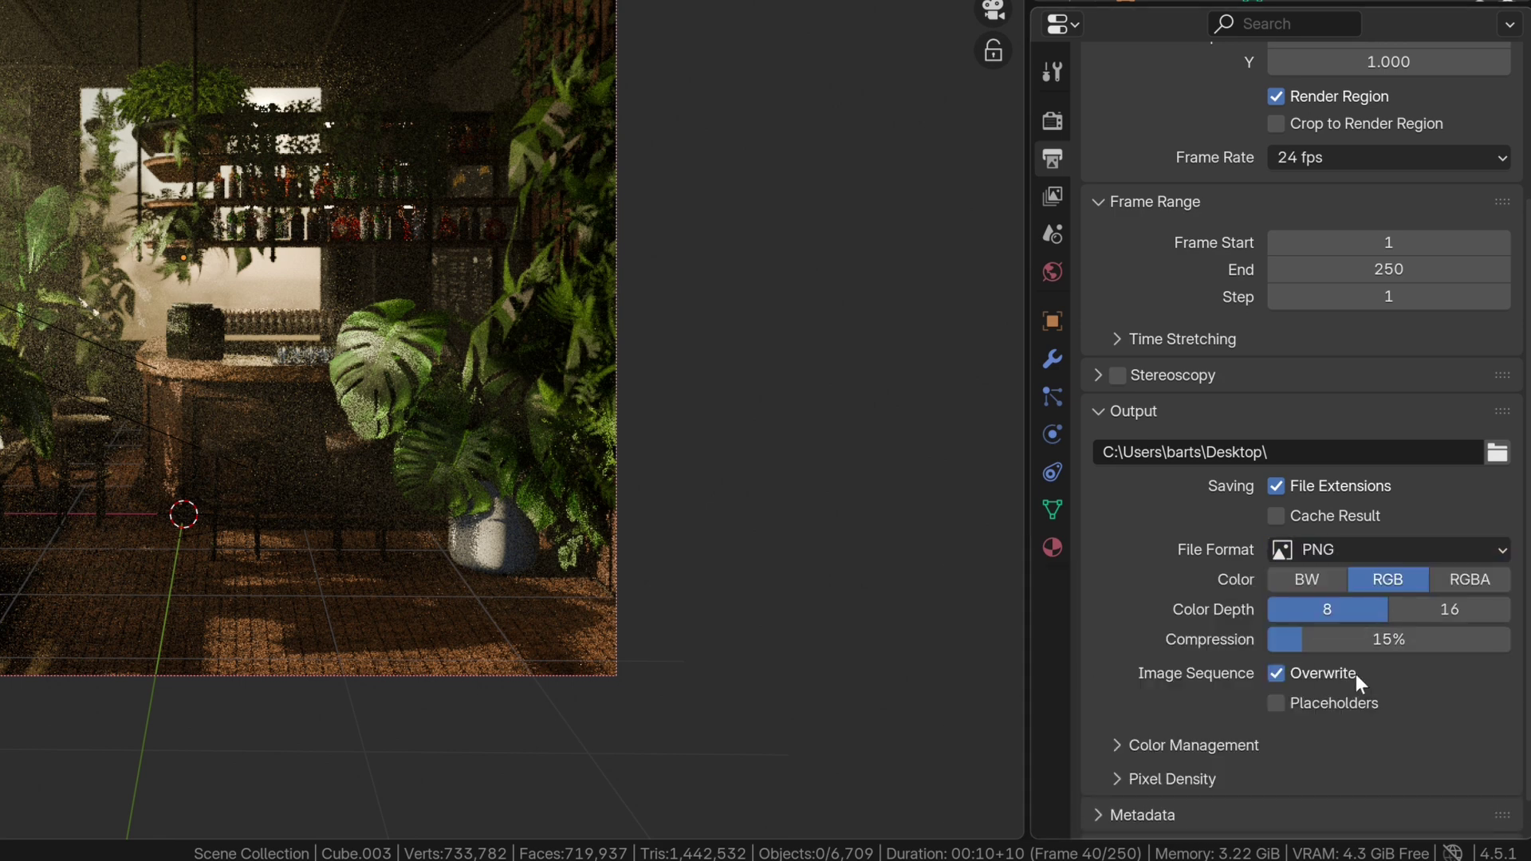
Step: Raise PNG compression to 100%
left_click_drag(1318, 642, 1515, 641)
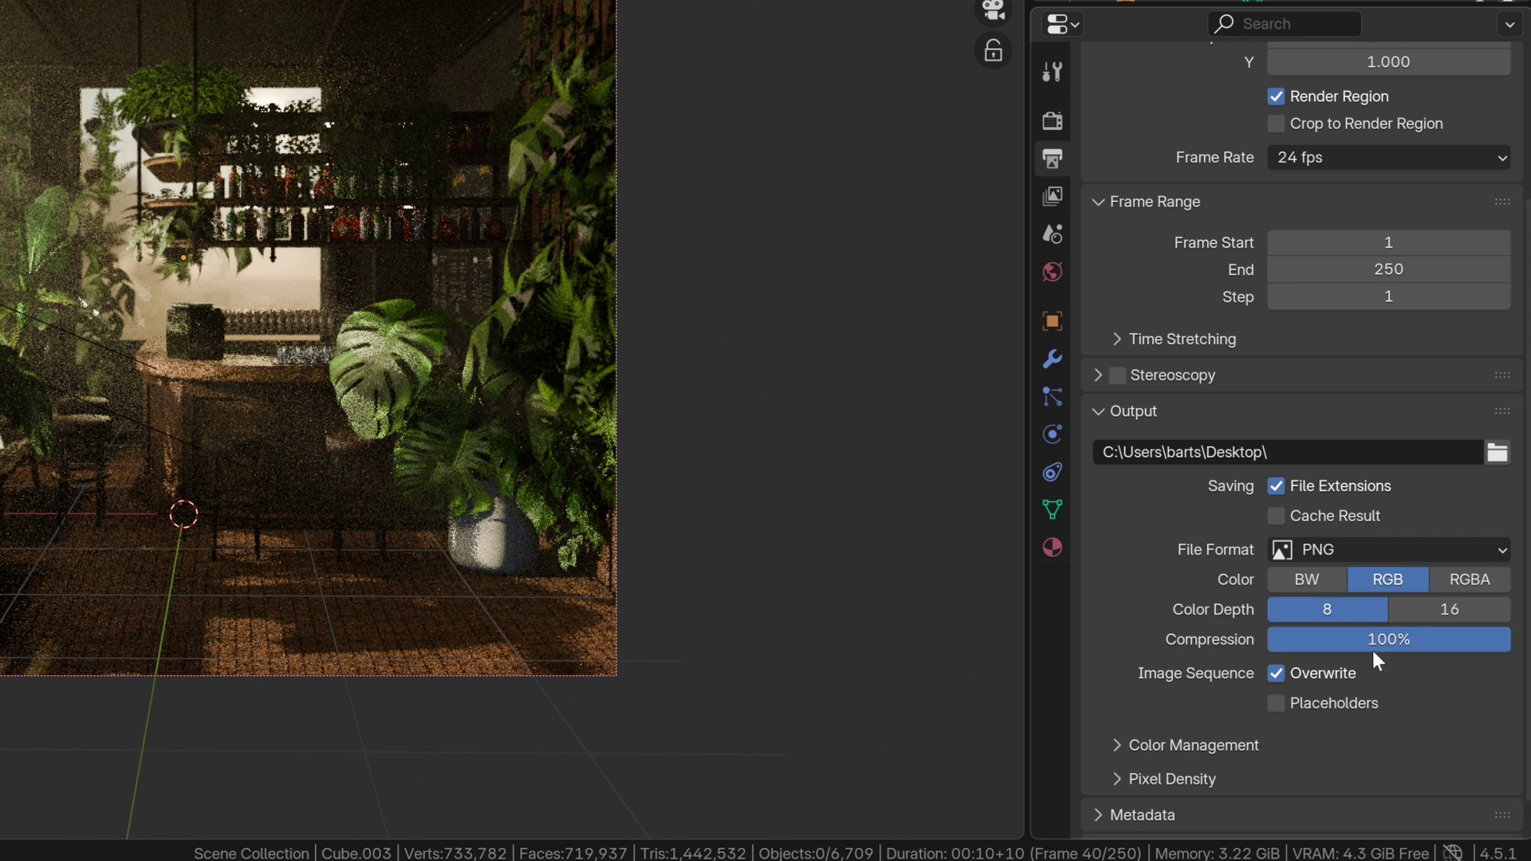
scroll(1126, 676, "down", 1)
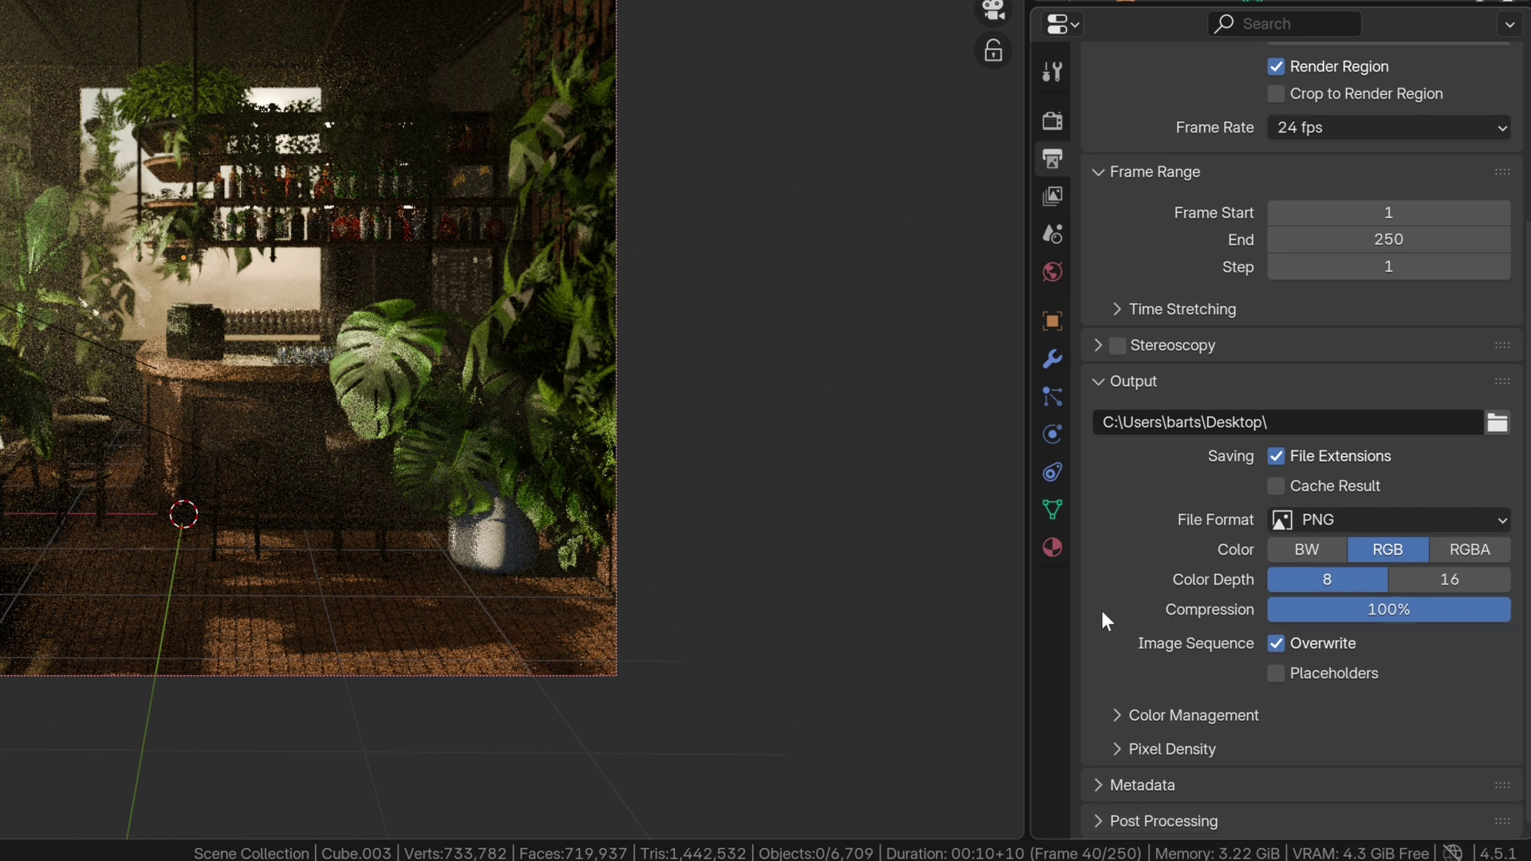
left_click(1113, 715)
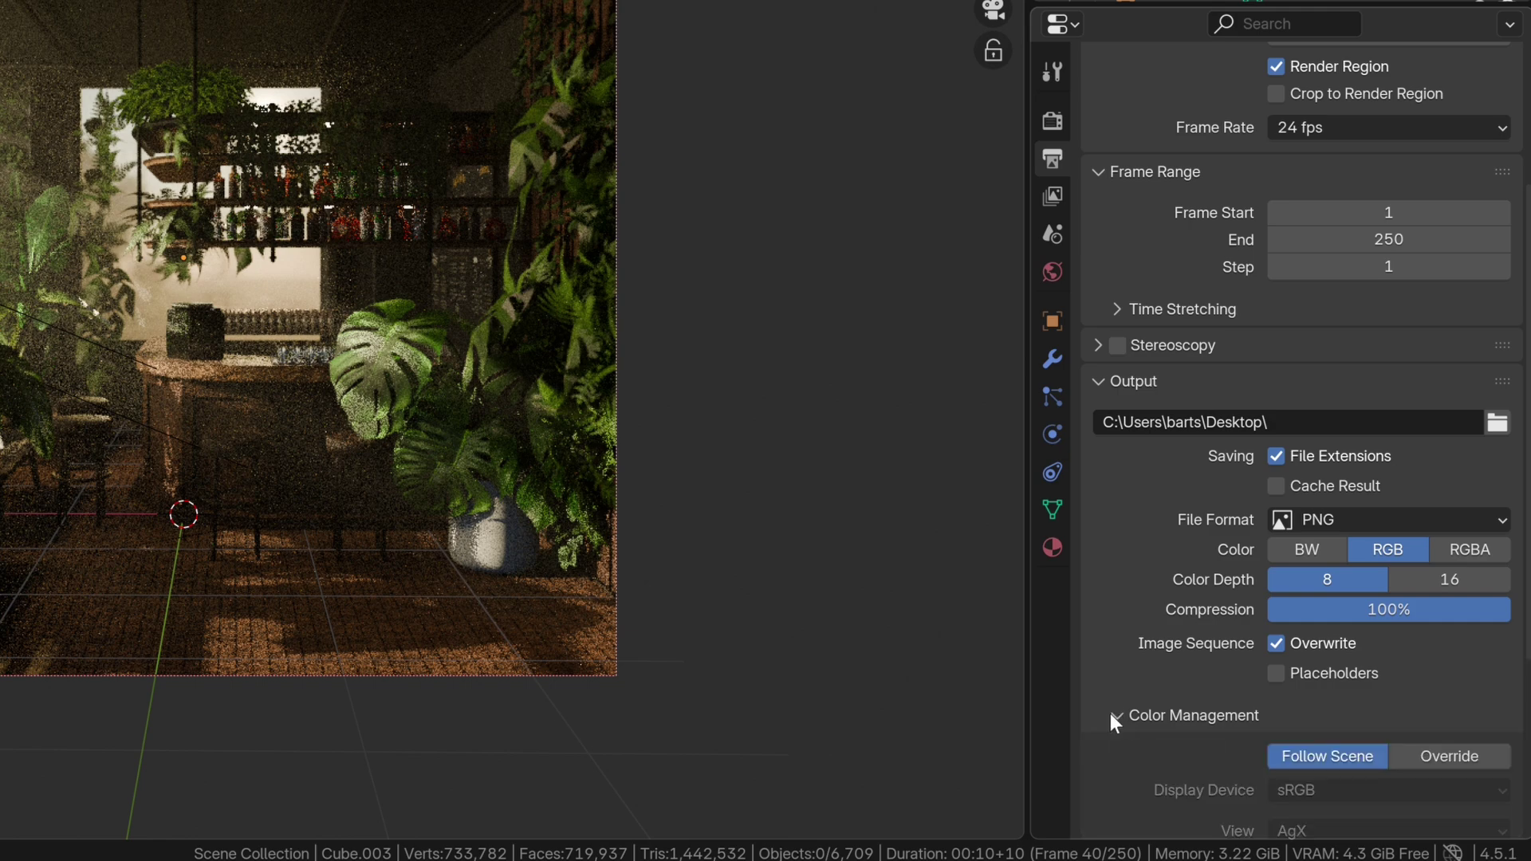